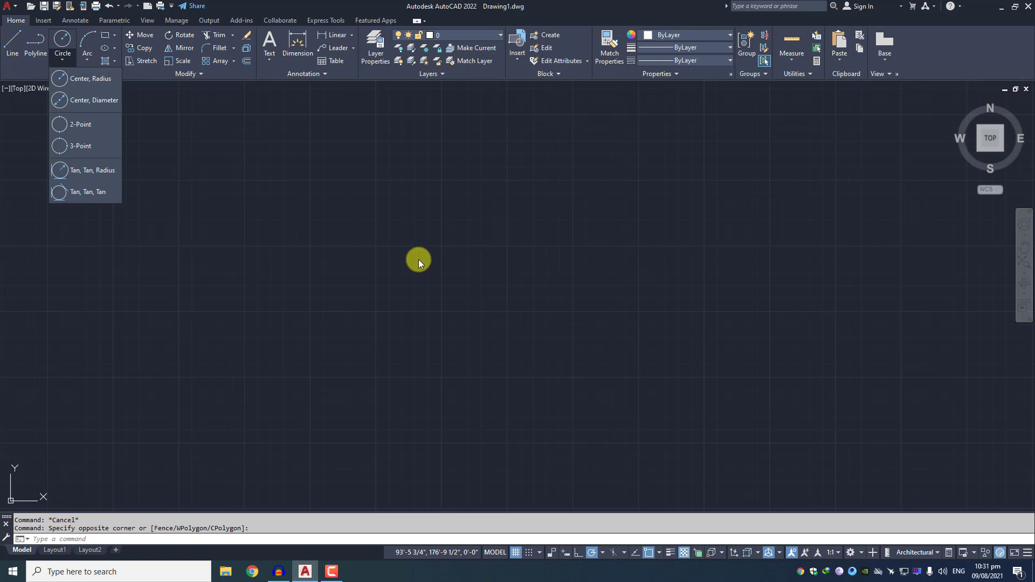
# Start the Circle command and turn on dynamic input for the cursor
pyautogui.click(418, 259)
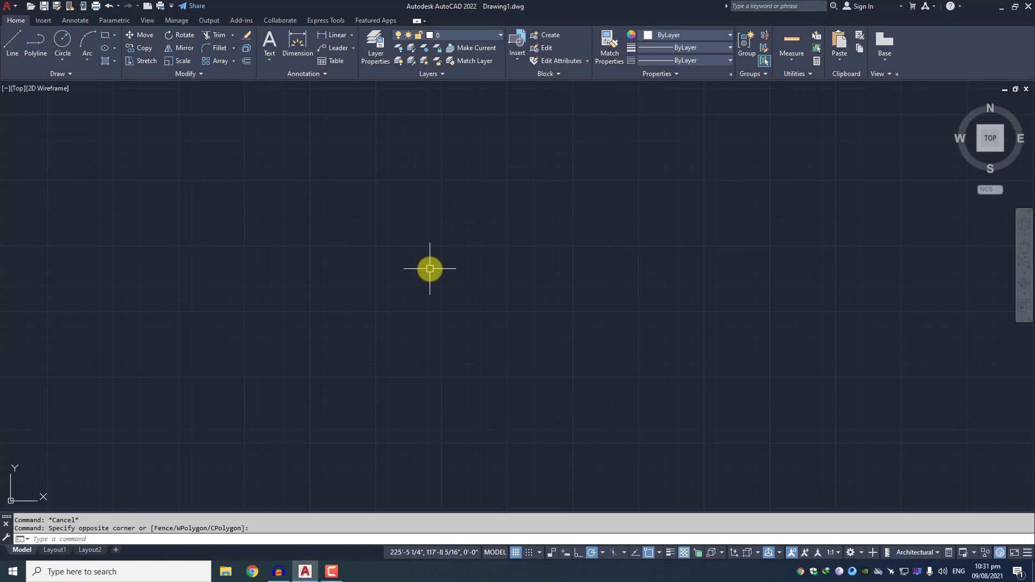
pyautogui.write('c')
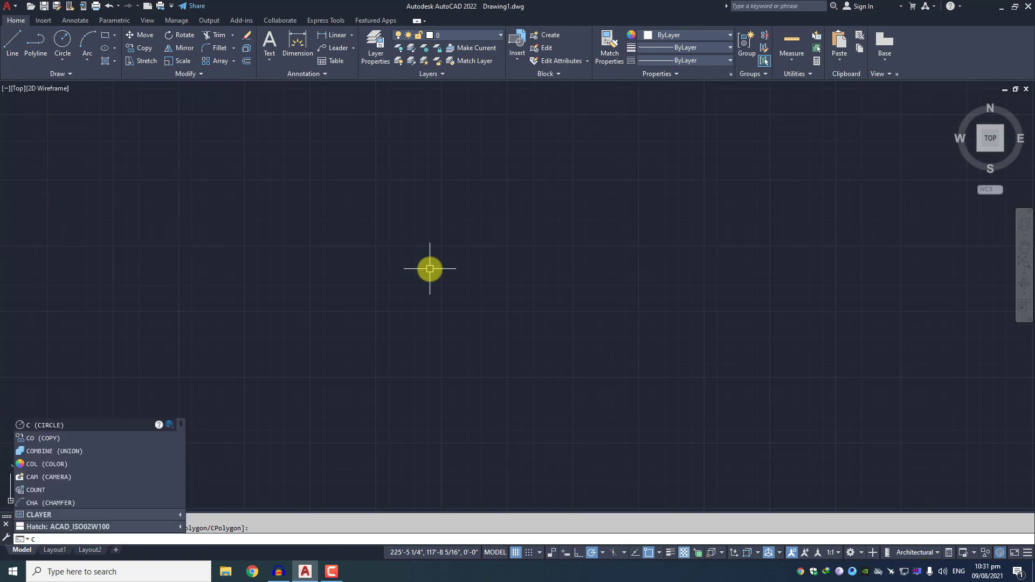
pyautogui.press('Return')
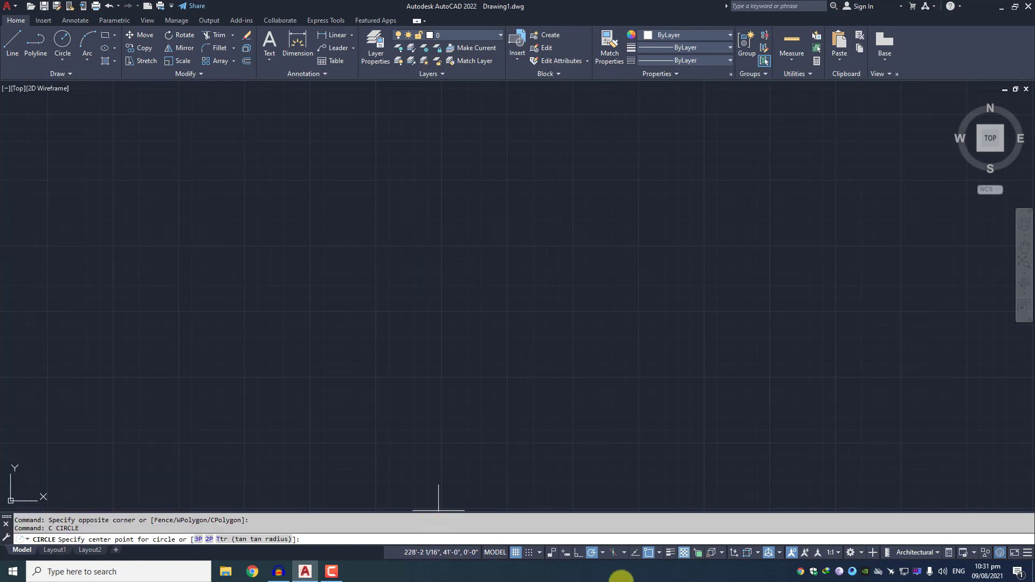
pyautogui.click(568, 554)
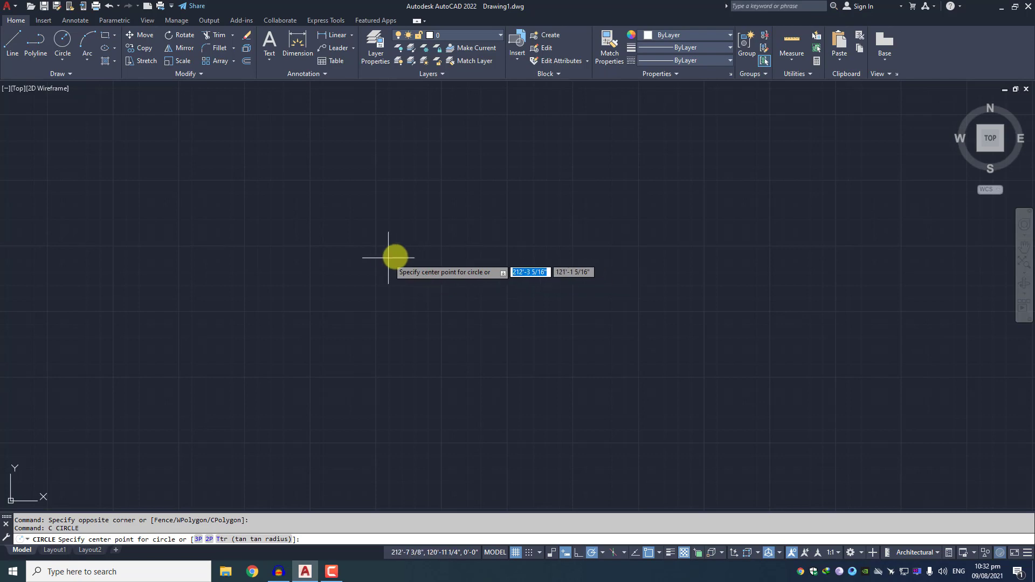
# Place the circle's center in the empty drawing area, give it a radius of 5', and select the finished circle
pyautogui.scroll(6, 335, 318)
pyautogui.scroll(4, 436, 315)
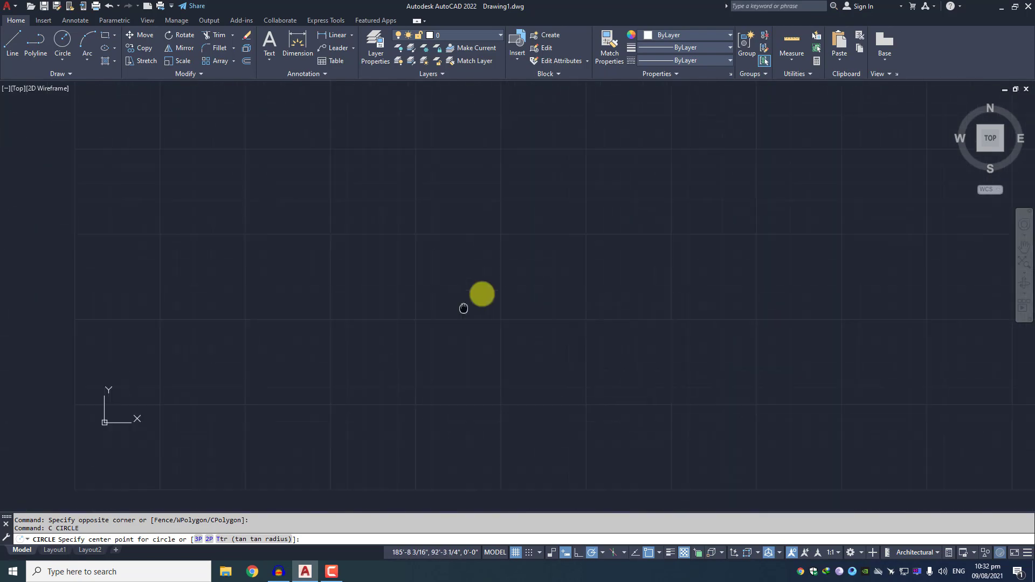
pyautogui.click(426, 279)
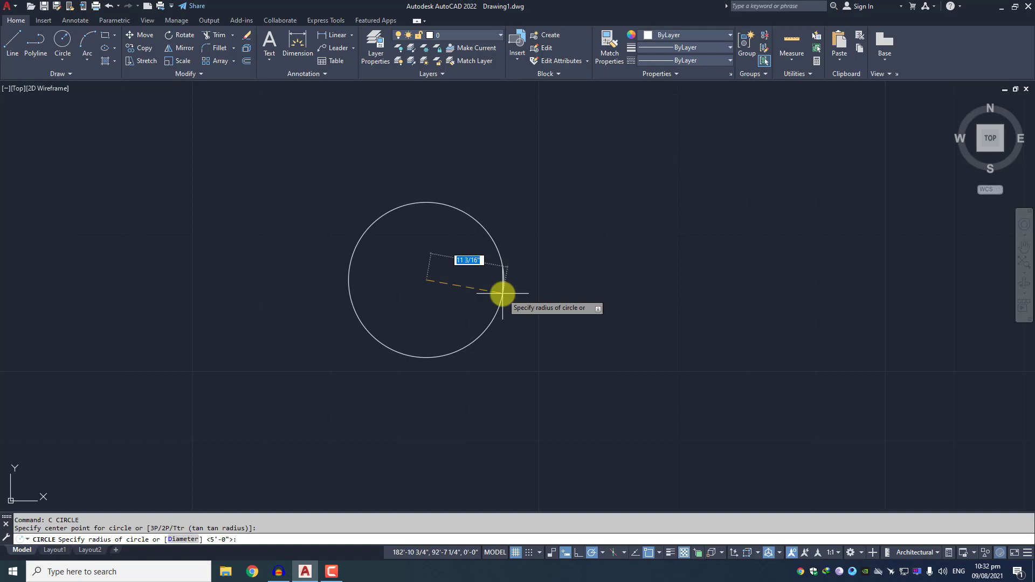
pyautogui.write('5')
pyautogui.press('Return')
pyautogui.scroll(-6, 504, 289)
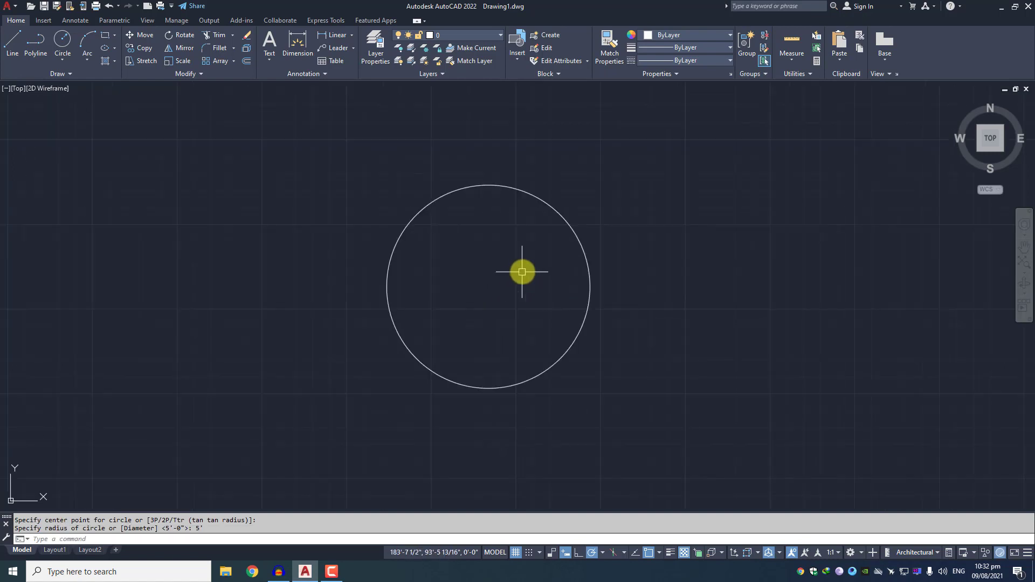
pyautogui.click(619, 202)
pyautogui.click(543, 287)
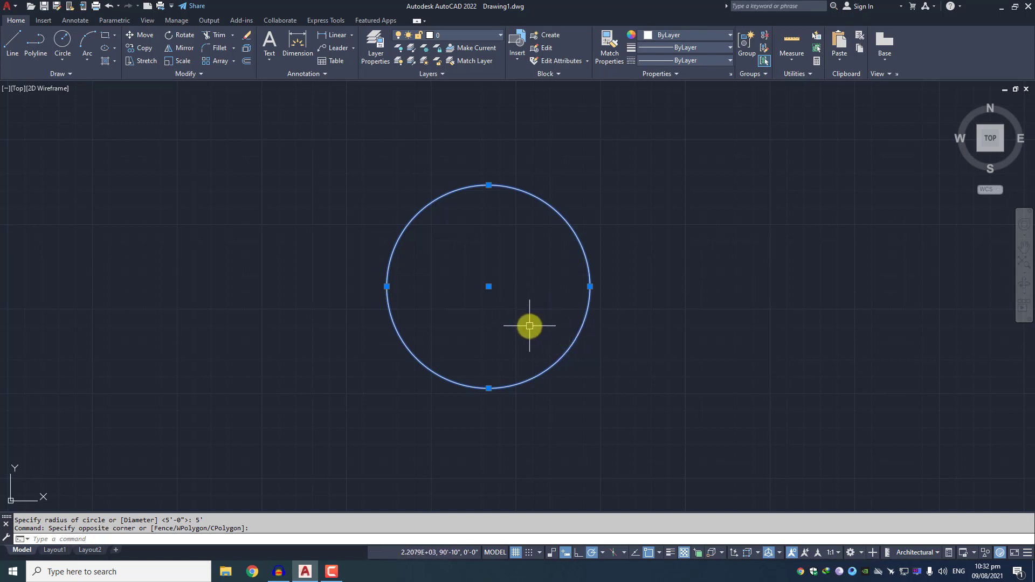
# Draw a second circle with a 5' radius to the right of the first one, using center and radius
pyautogui.moveTo(530, 326); pyautogui.dragTo(304, 267, button='middle')
pyautogui.moveTo(454, 284); pyautogui.dragTo(394, 277, button='middle')
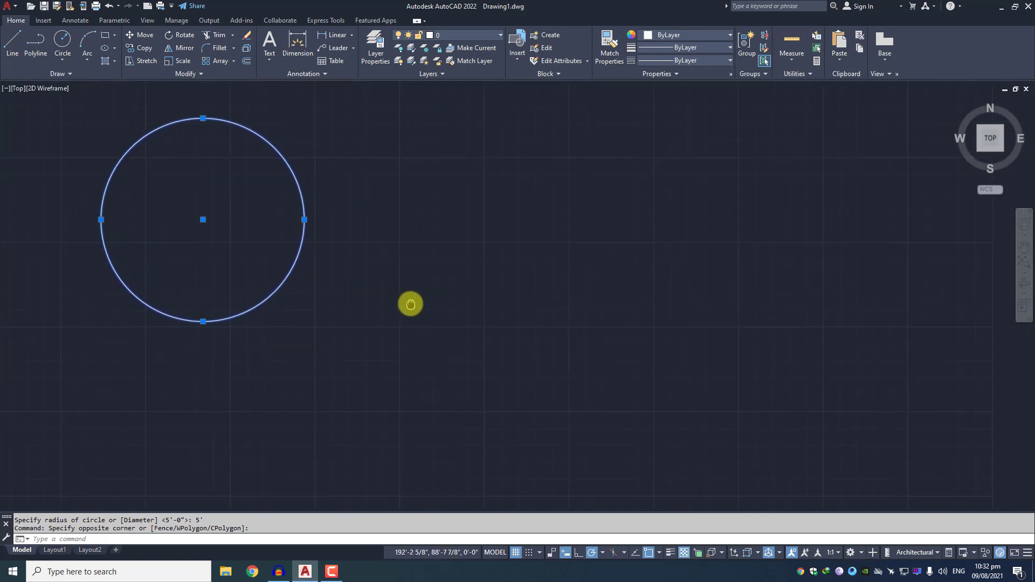
pyautogui.click(60, 44)
pyautogui.click(532, 225)
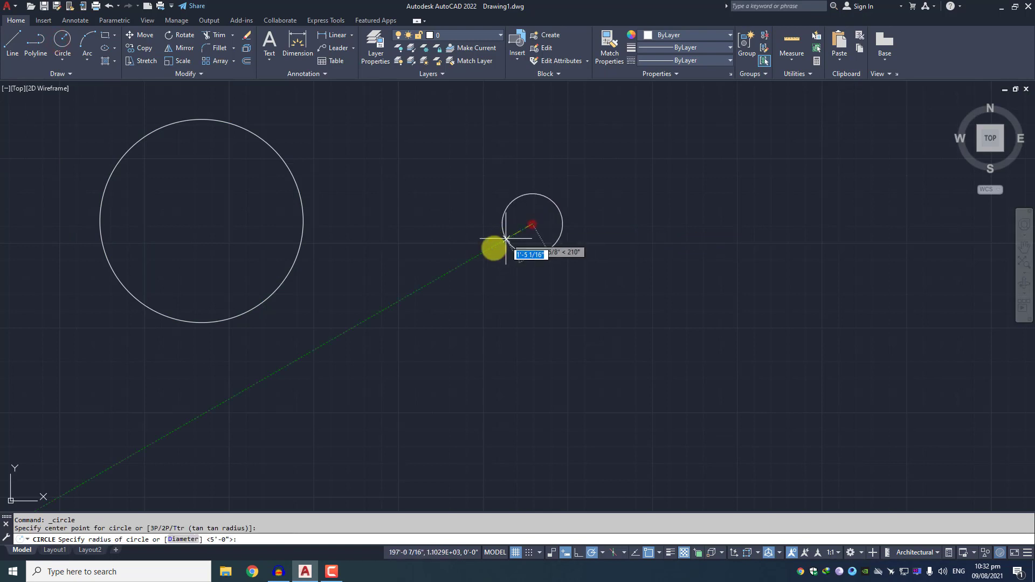
pyautogui.write("5'")
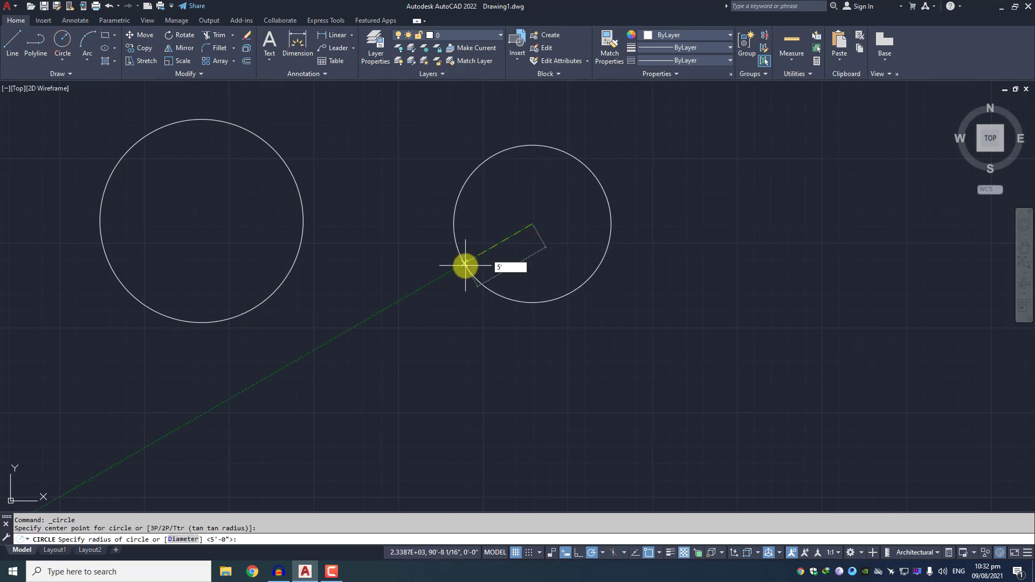
pyautogui.press('Return')
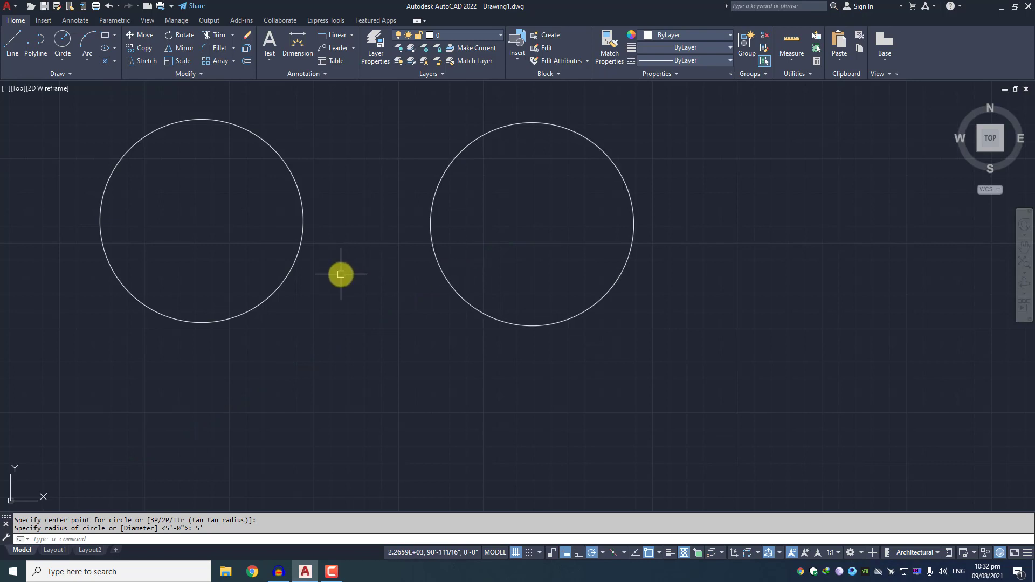
# Draw a third circle below and between the first two, using the Center, Diameter method with a 10' diameter
pyautogui.moveTo(341, 274); pyautogui.dragTo(395, 220, button='middle')
pyautogui.moveTo(372, 294); pyautogui.dragTo(397, 224, button='middle')
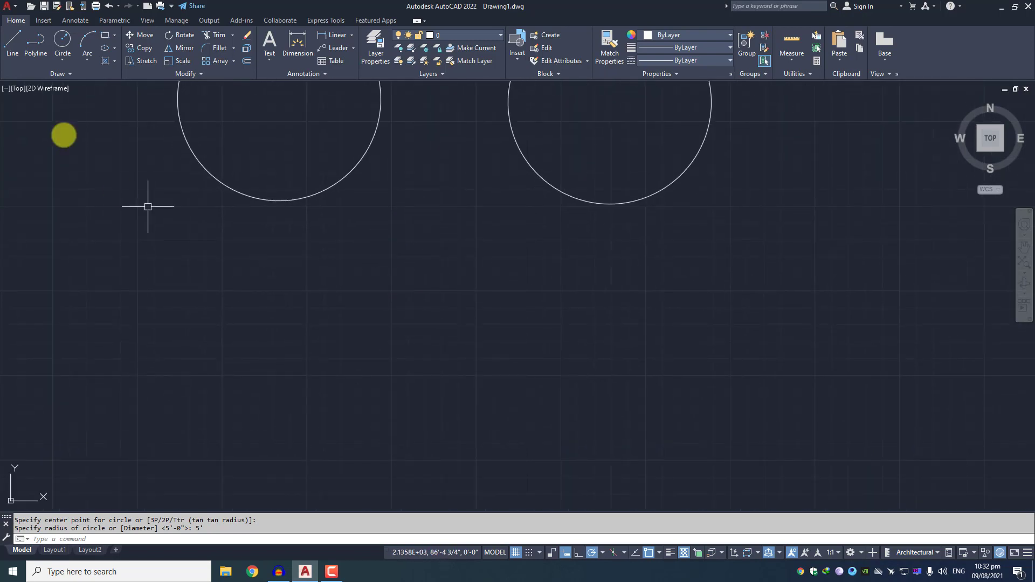
pyautogui.click(63, 59)
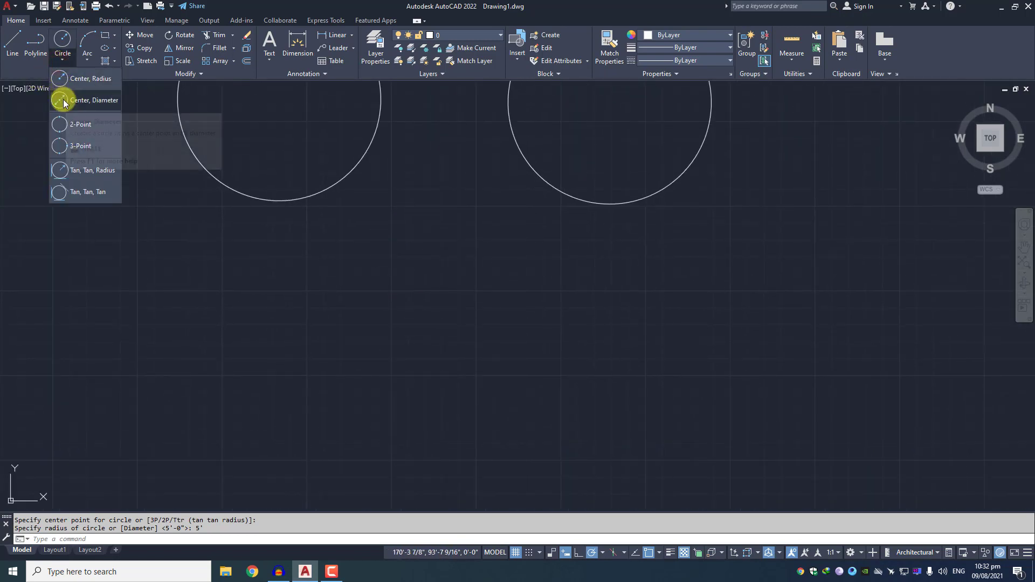
pyautogui.click(62, 101)
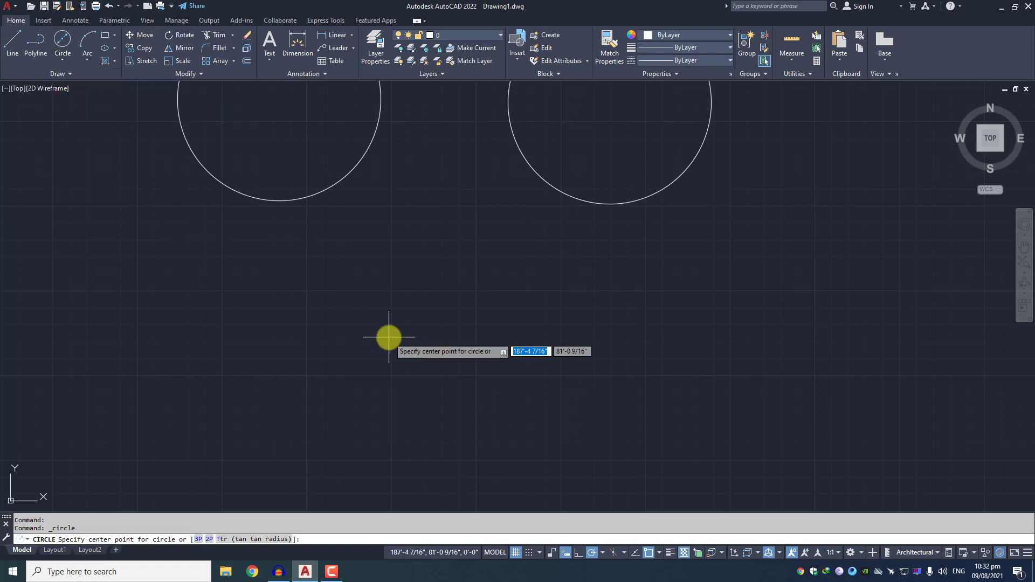
pyautogui.scroll(-2, 423, 310)
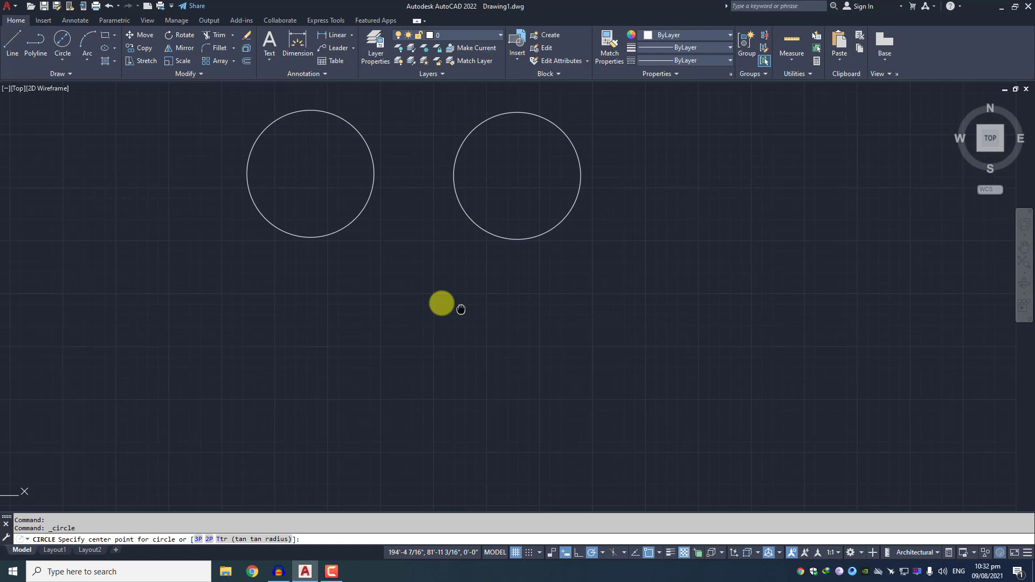
pyautogui.click(380, 345)
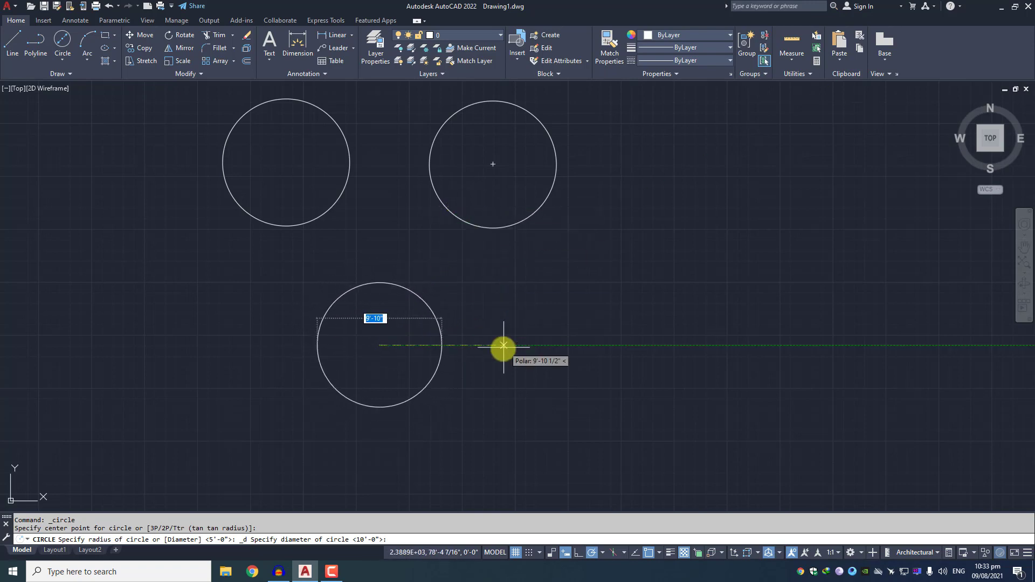
pyautogui.write('10')
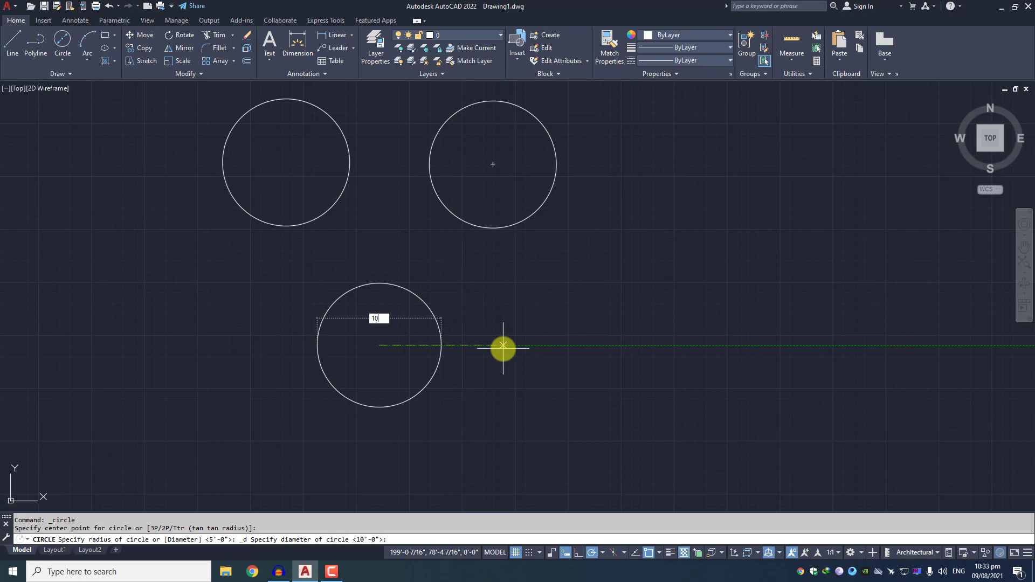
pyautogui.write("'")
pyautogui.press('Return')
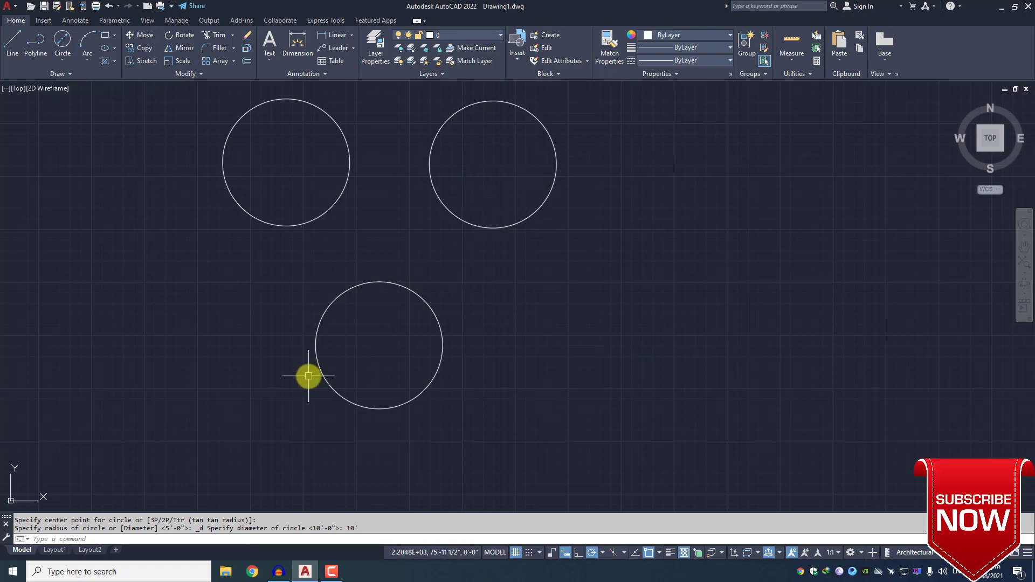
# Select the circle below the other two and examine it up close, comparing it with the upper circles
pyautogui.click(322, 367)
pyautogui.scroll(4, 323, 328)
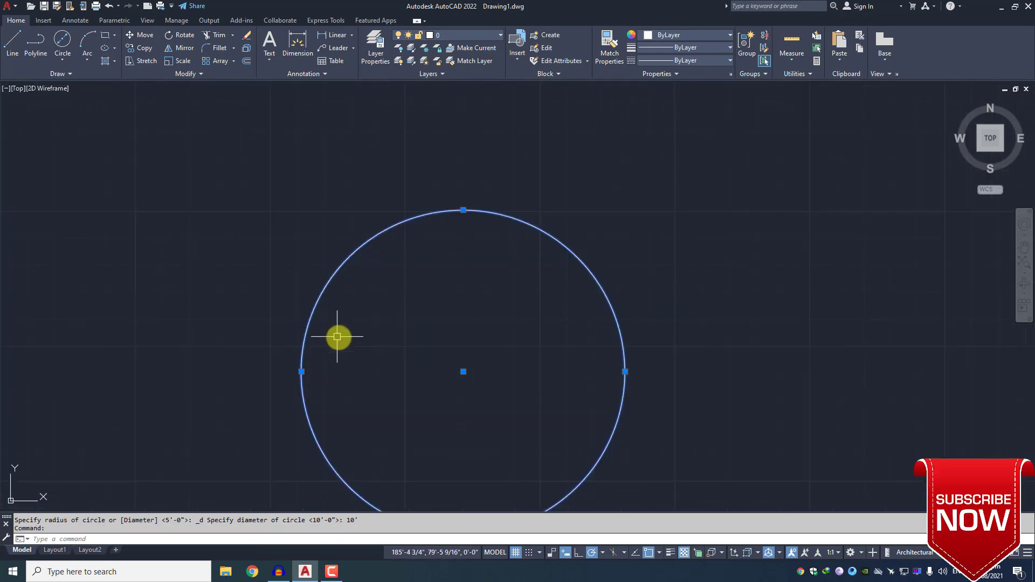
pyautogui.moveTo(337, 338); pyautogui.dragTo(308, 267, button='middle')
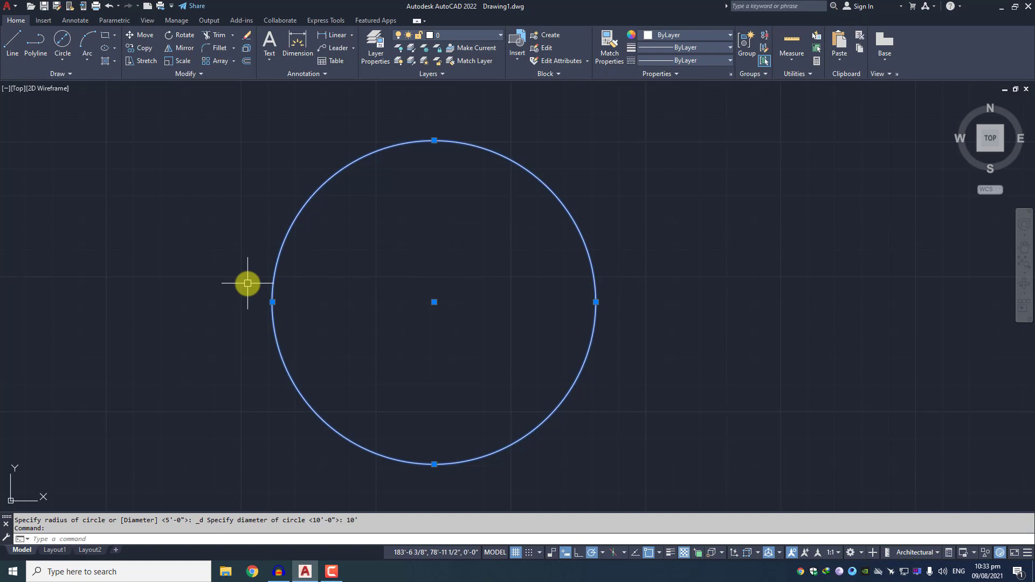
pyautogui.scroll(-4, 397, 252)
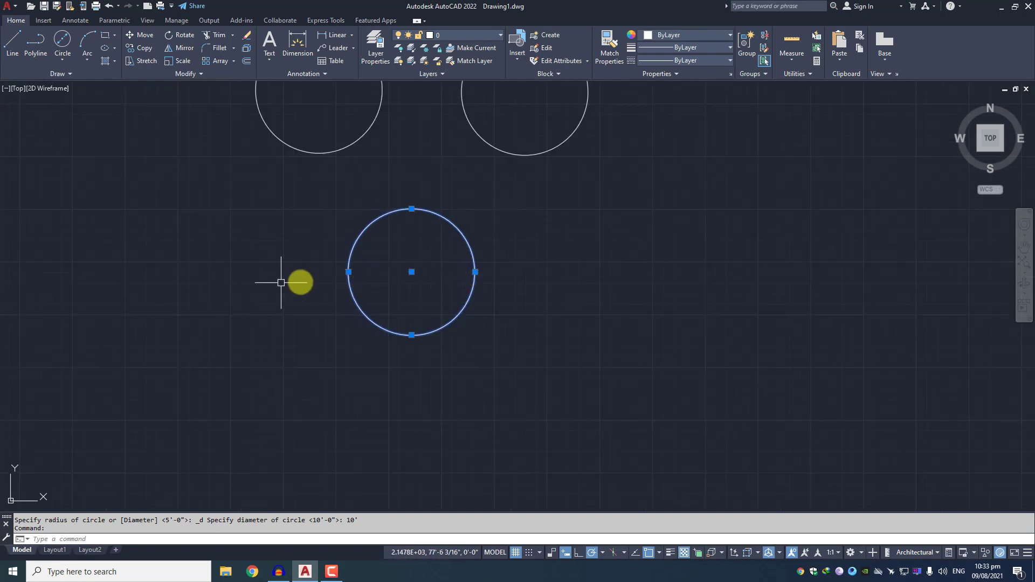
pyautogui.moveTo(536, 237); pyautogui.dragTo(386, 309, button='middle')
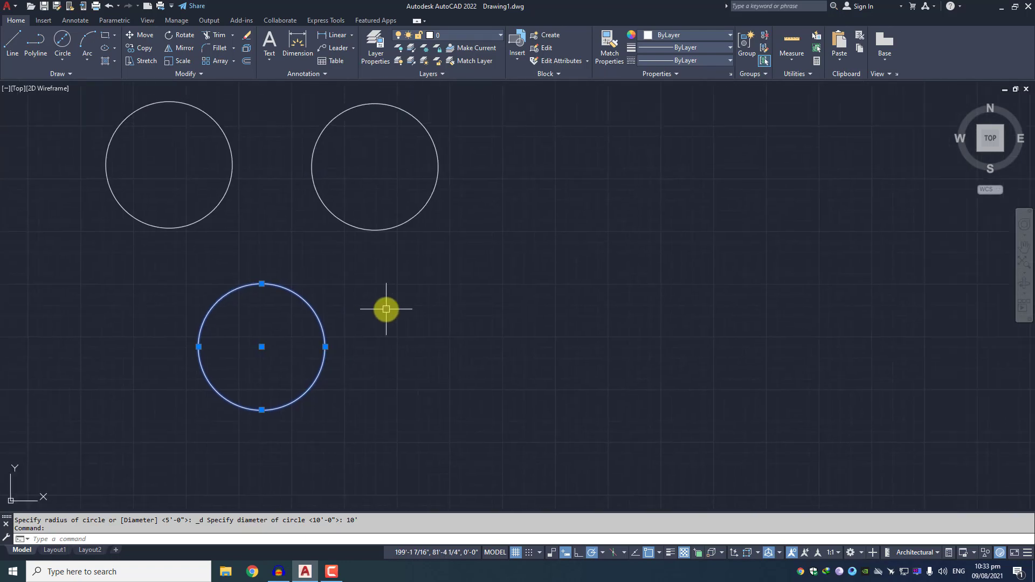
pyautogui.scroll(-2, 321, 213)
pyautogui.moveTo(303, 224); pyautogui.dragTo(253, 214, button='middle')
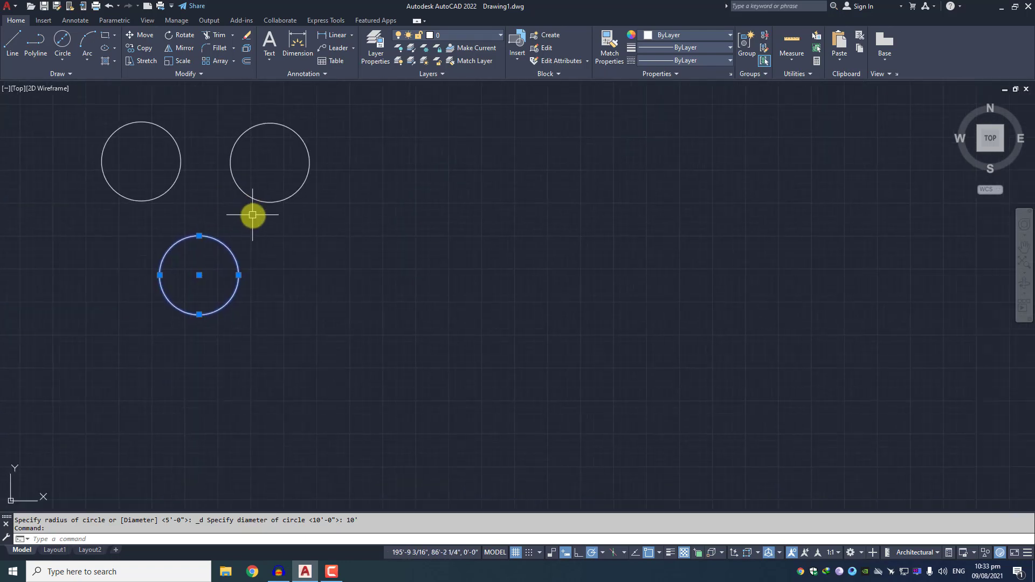
pyautogui.click(62, 60)
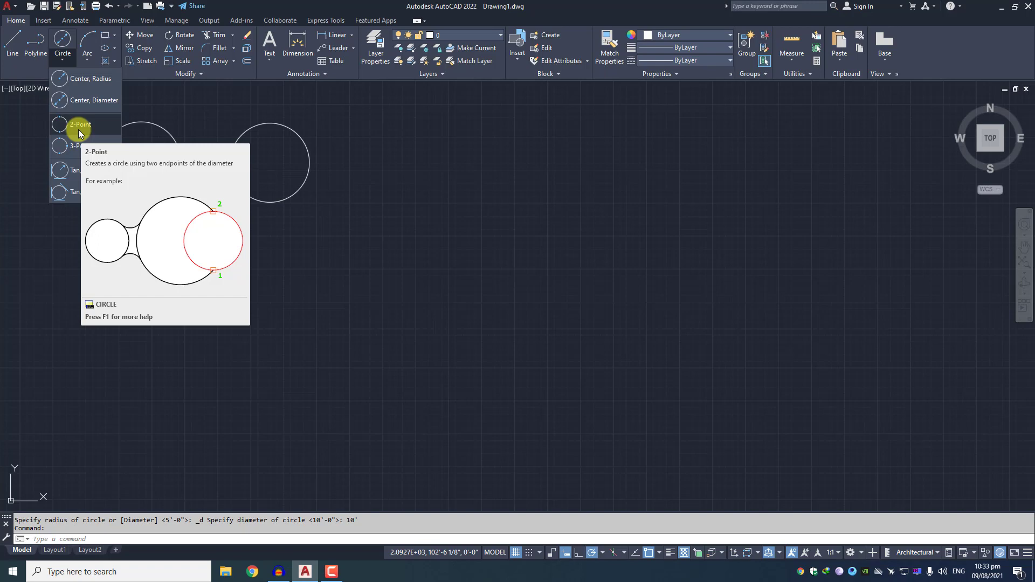
pyautogui.click(78, 124)
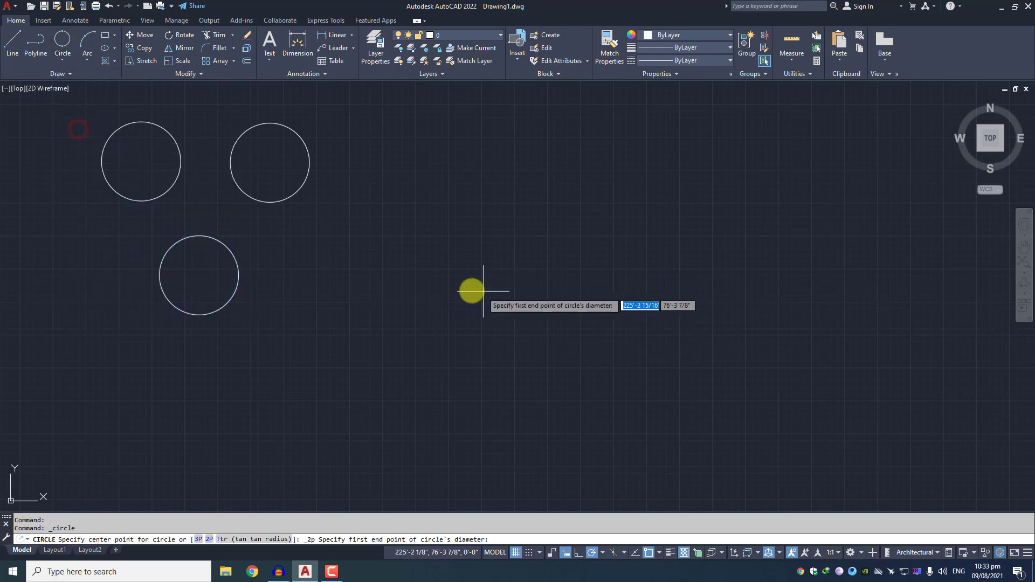
pyautogui.press('Escape')
# Draw two separate slanted lines right of the circles, a shallow upper one and a steeper lower one, leaving a gap between them
pyautogui.write('l')
pyautogui.press('Return')
pyautogui.click(492, 184)
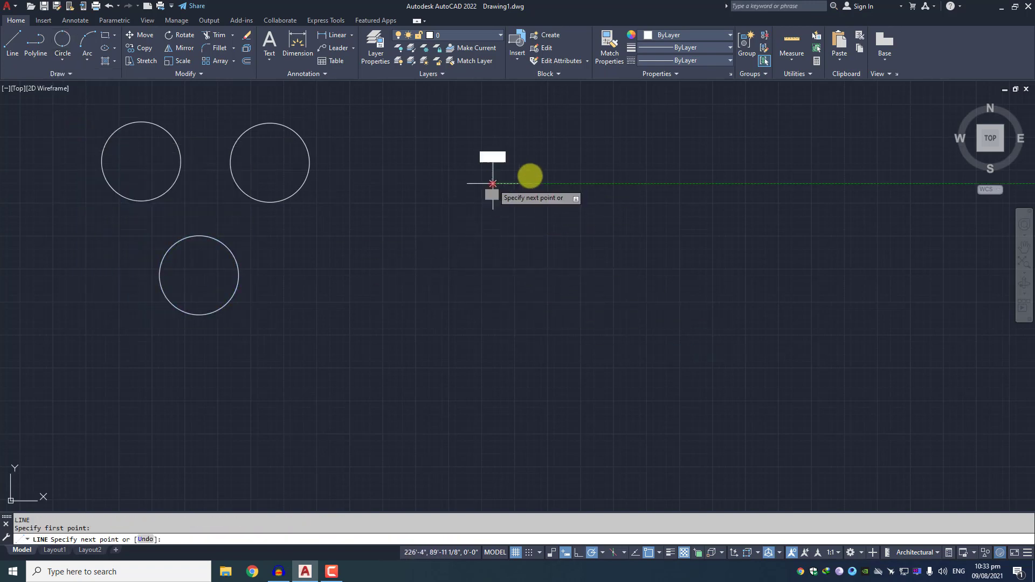
pyautogui.click(571, 151)
pyautogui.press('Return')
pyautogui.press('Return')
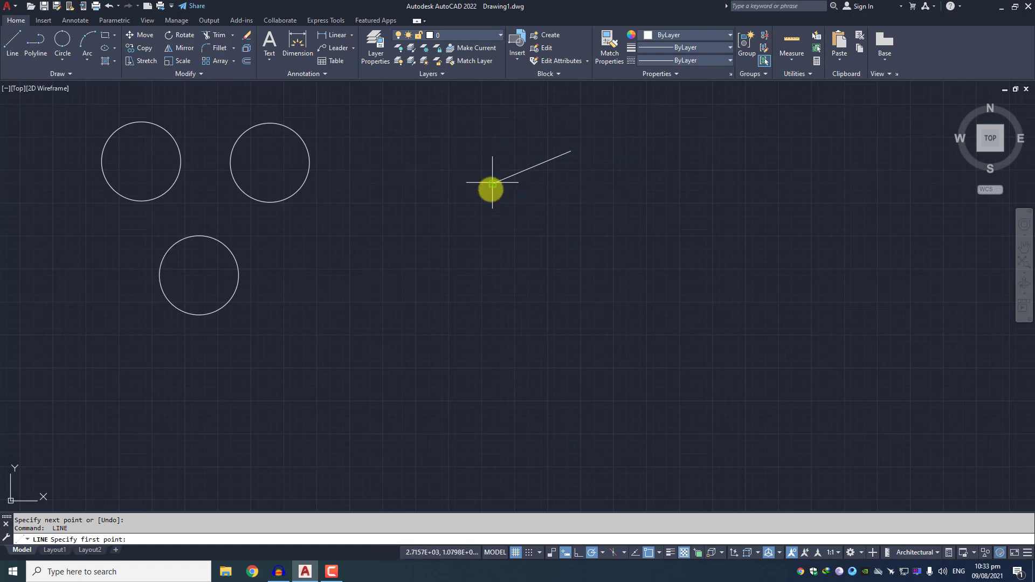
pyautogui.click(435, 280)
pyautogui.click(365, 398)
pyautogui.press('Return')
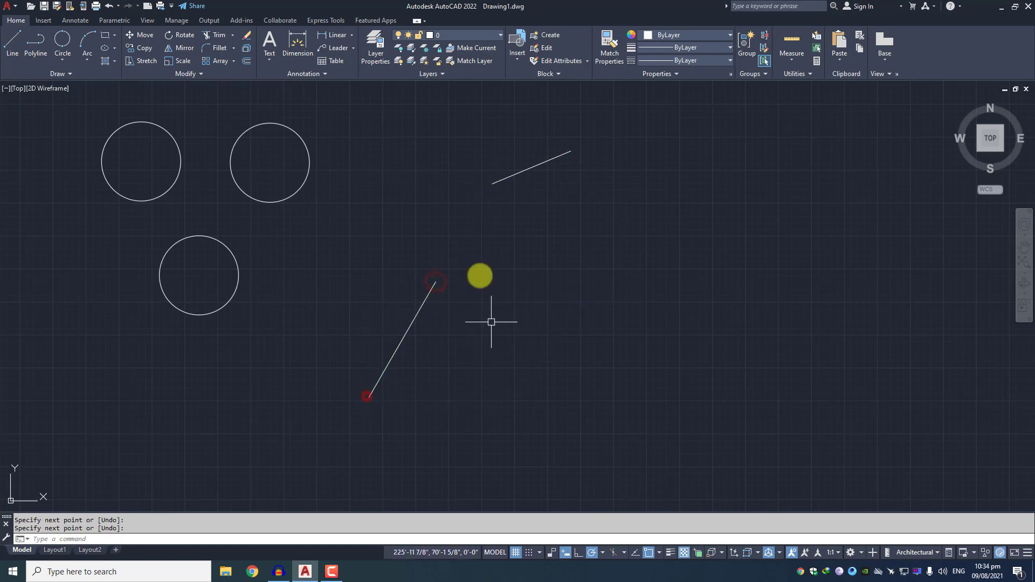
# Try to draw a center-radius circle centered in the gap and reaching the upper line's lower endpoint
pyautogui.moveTo(480, 234); pyautogui.dragTo(455, 287, button='middle')
pyautogui.scroll(4, 455, 286)
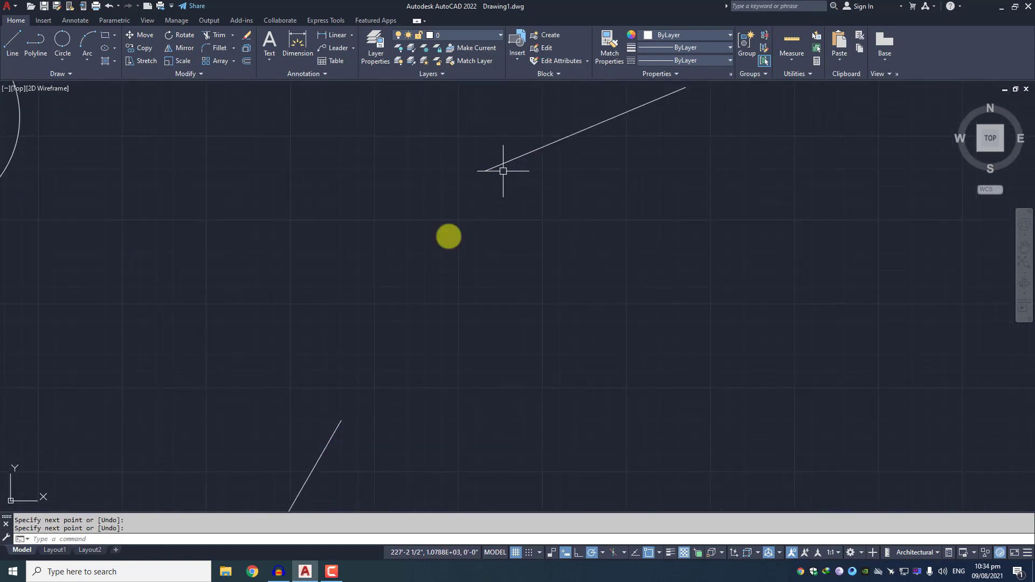
pyautogui.write('c')
pyautogui.press('Return')
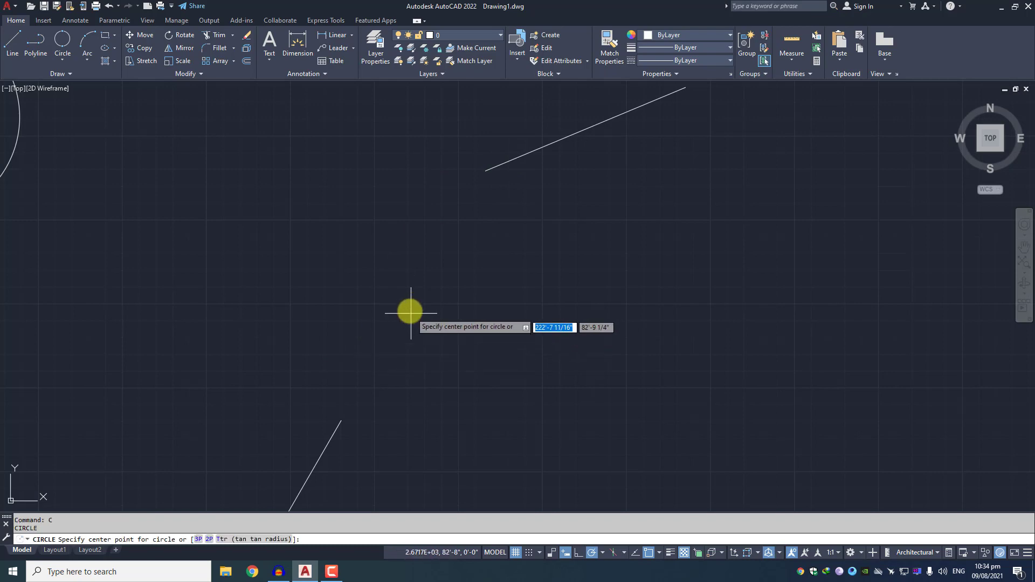
pyautogui.click(412, 296)
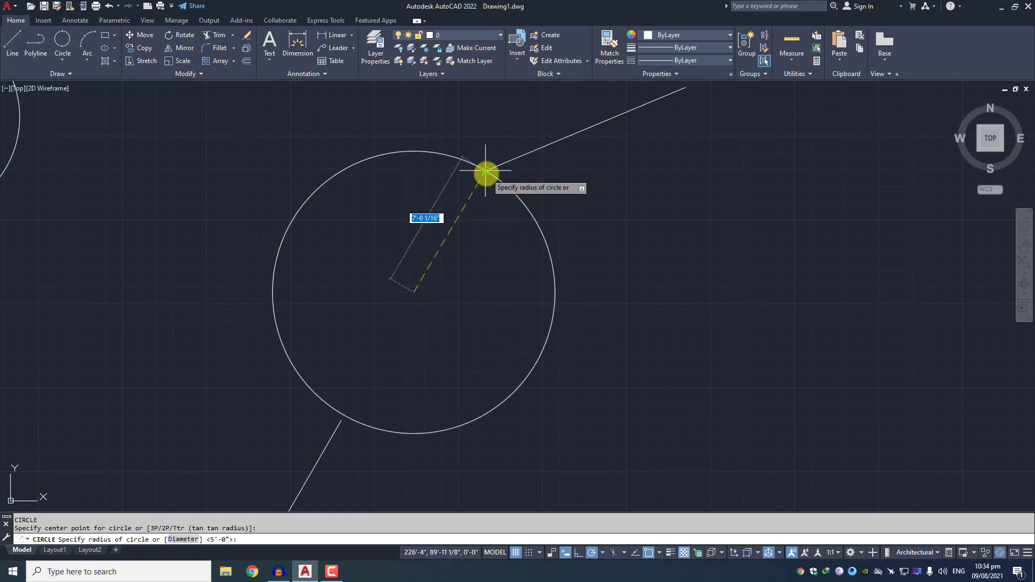
pyautogui.press('Escape')
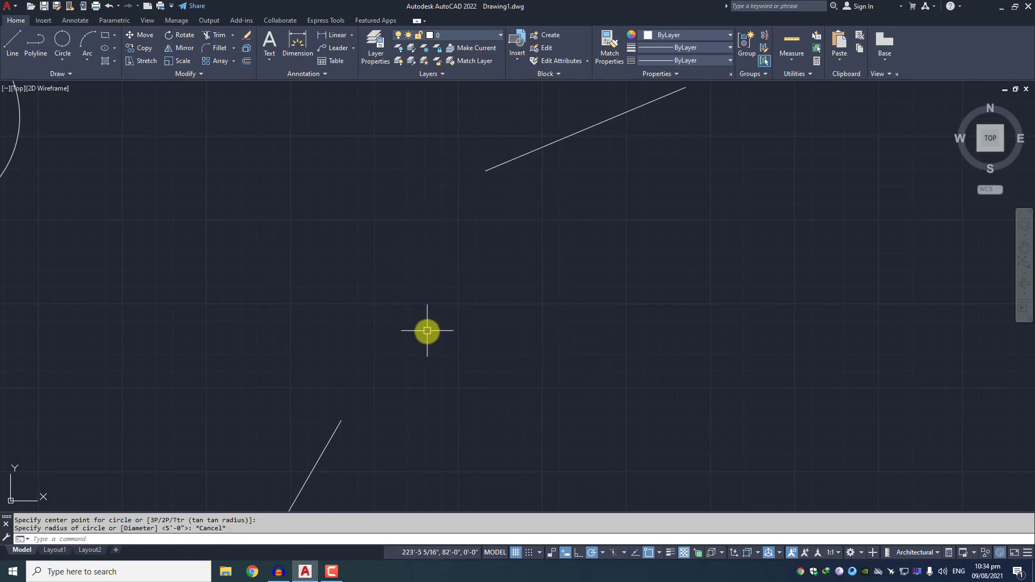
# Draw a 2-Point circle whose diameter runs from the upper line's lower endpoint to the lower line's upper endpoint
pyautogui.click(64, 40)
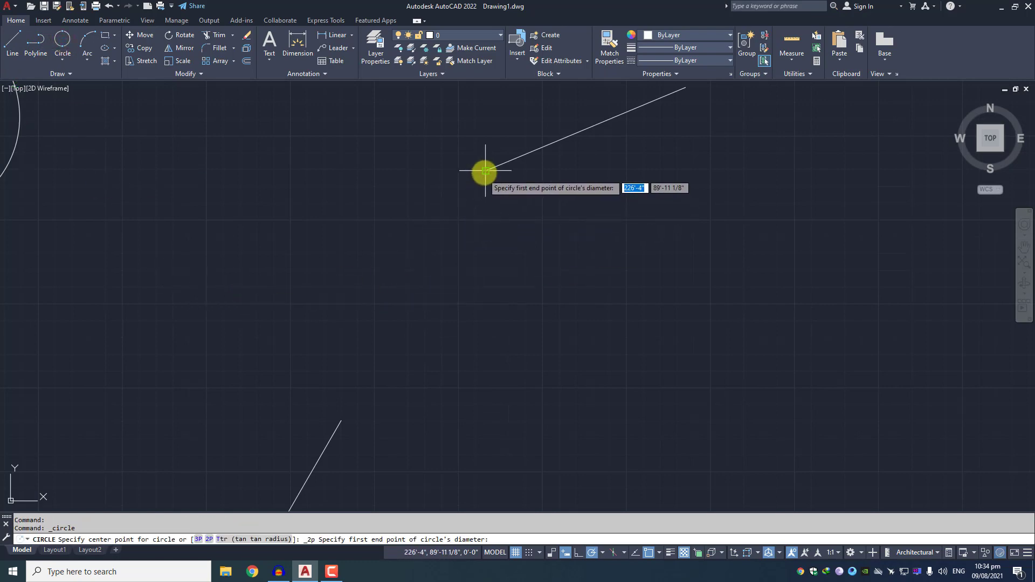
pyautogui.click(485, 172)
pyautogui.click(340, 420)
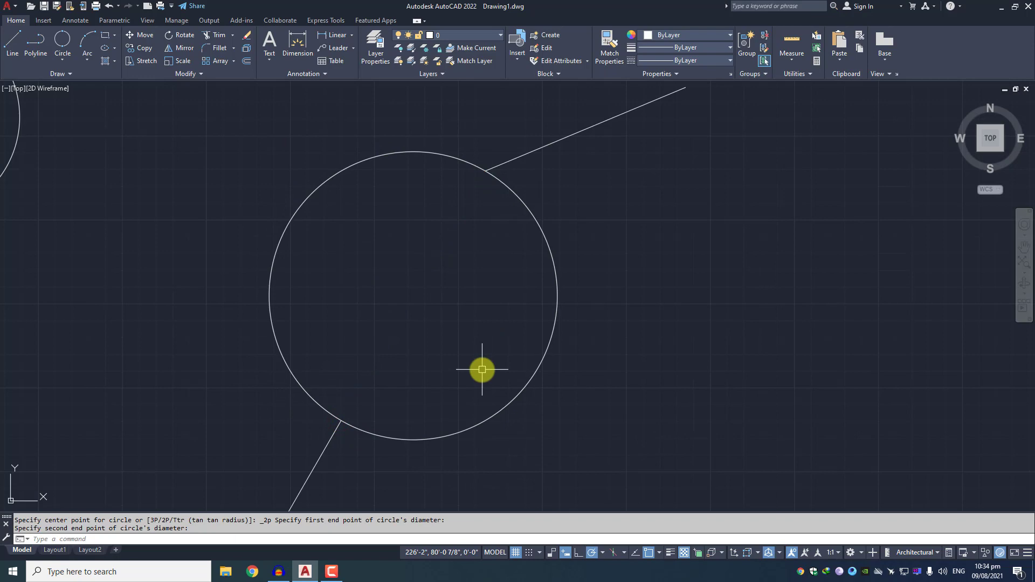
# Draw a slanted line about 14' long, rising to the right, in the empty area right of and below the 2-Point circle
pyautogui.click(60, 61)
pyautogui.click(148, 293)
pyautogui.scroll(-2, 292, 190)
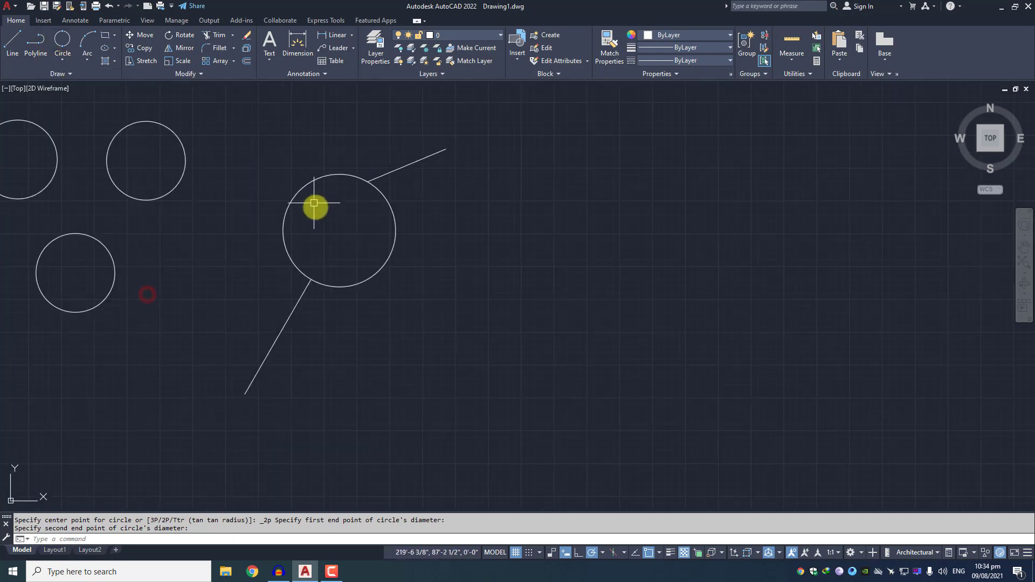
pyautogui.moveTo(317, 214); pyautogui.dragTo(408, 229, button='middle')
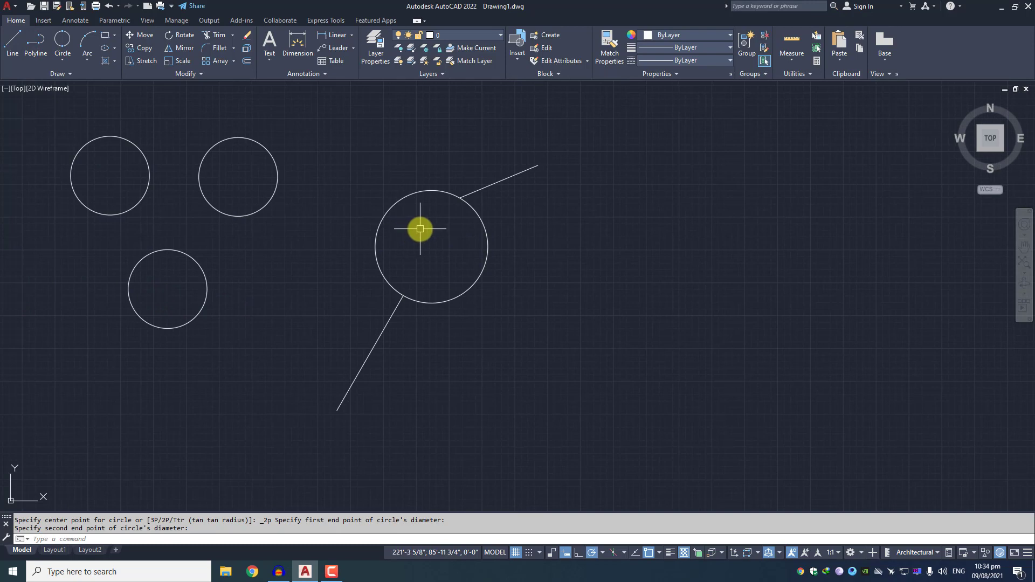
pyautogui.write('l')
pyautogui.press('Return')
pyautogui.moveTo(456, 344); pyautogui.dragTo(355, 243, button='middle')
pyautogui.click(544, 243)
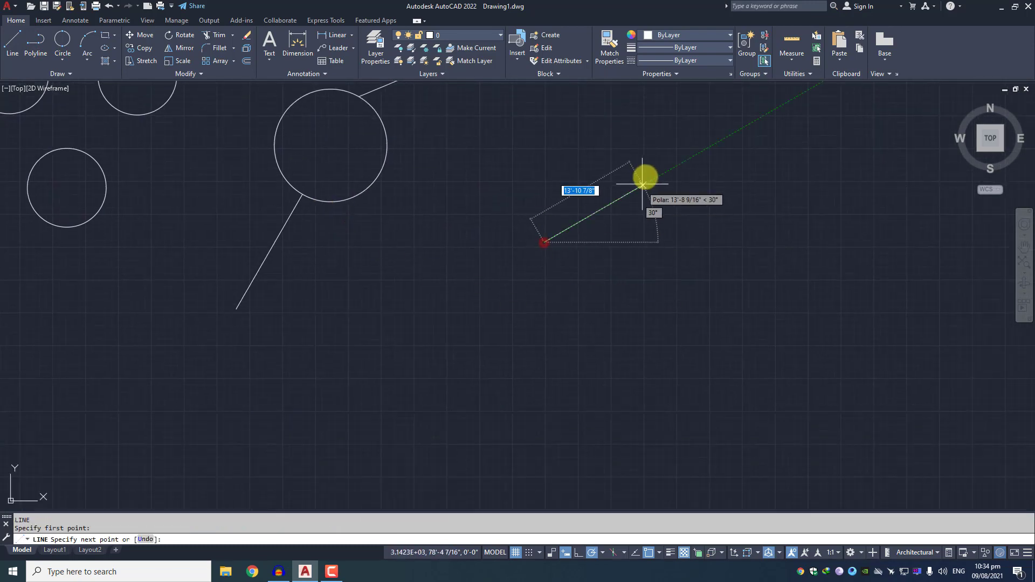
pyautogui.click(642, 184)
pyautogui.press('Return')
# Draw two more separate slanted lines, one at the lower left and one at the lower right, leaving an open gap between all three inner endpoints
pyautogui.press('Return')
pyautogui.click(380, 362)
pyautogui.click(284, 445)
pyautogui.press('Return')
pyautogui.press('Return')
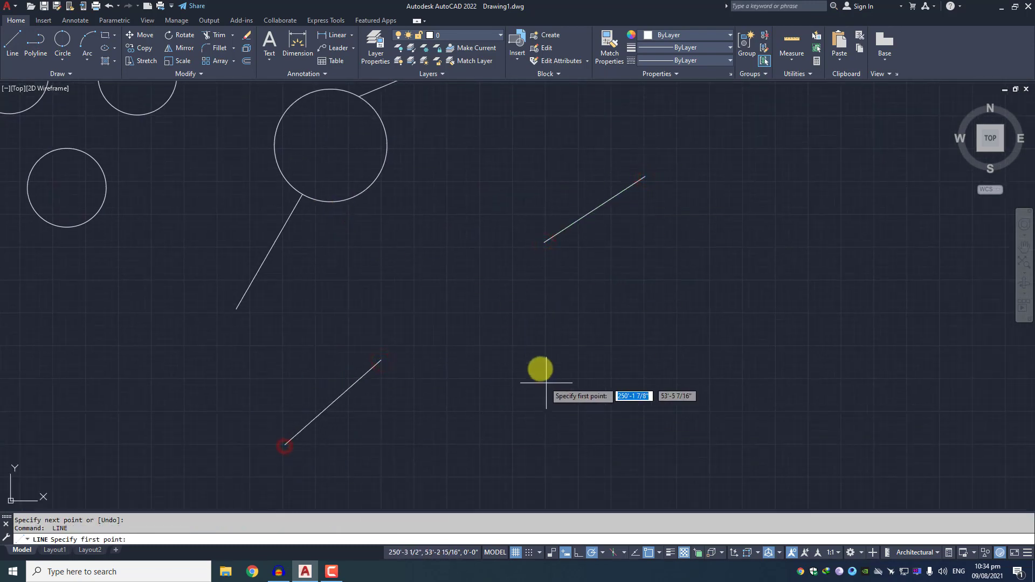
pyautogui.click(541, 369)
pyautogui.click(674, 470)
pyautogui.press('Return')
pyautogui.moveTo(612, 338); pyautogui.dragTo(632, 319, button='middle')
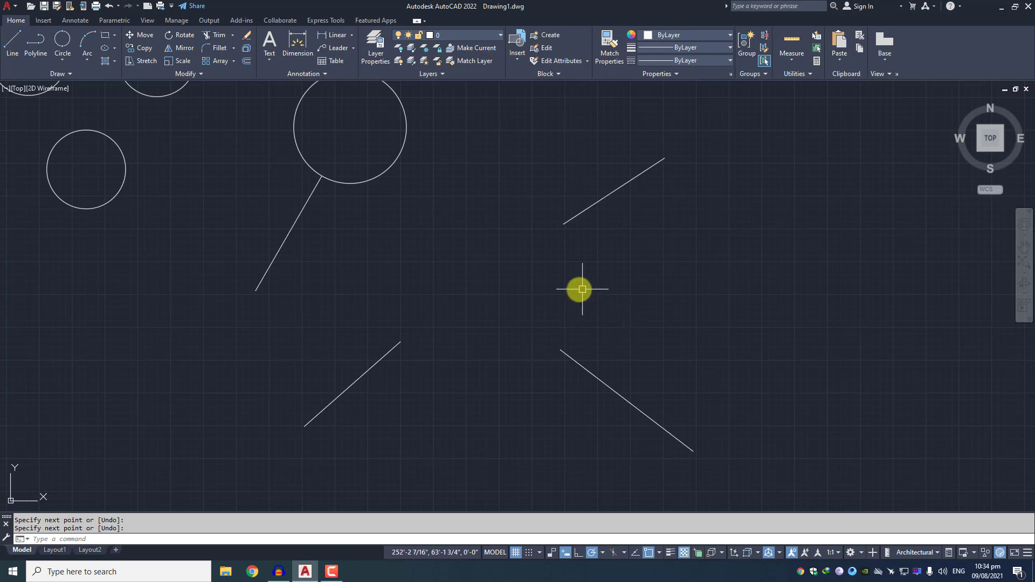
# Try to draw a center-radius circle centered between the three lines and reaching the upper line's inner endpoint
pyautogui.write('c')
pyautogui.press('Return')
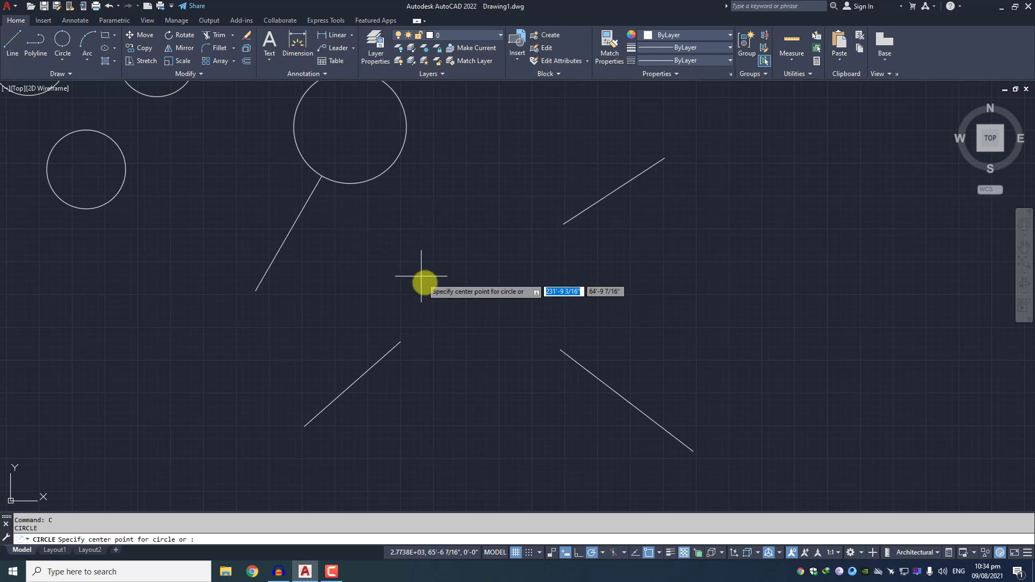
pyautogui.click(487, 293)
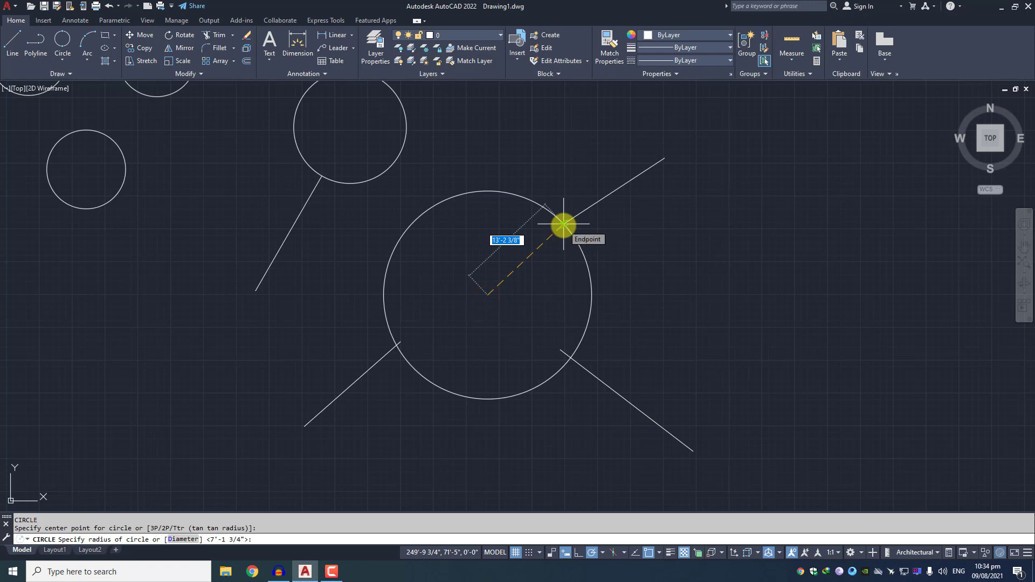
pyautogui.press('Escape')
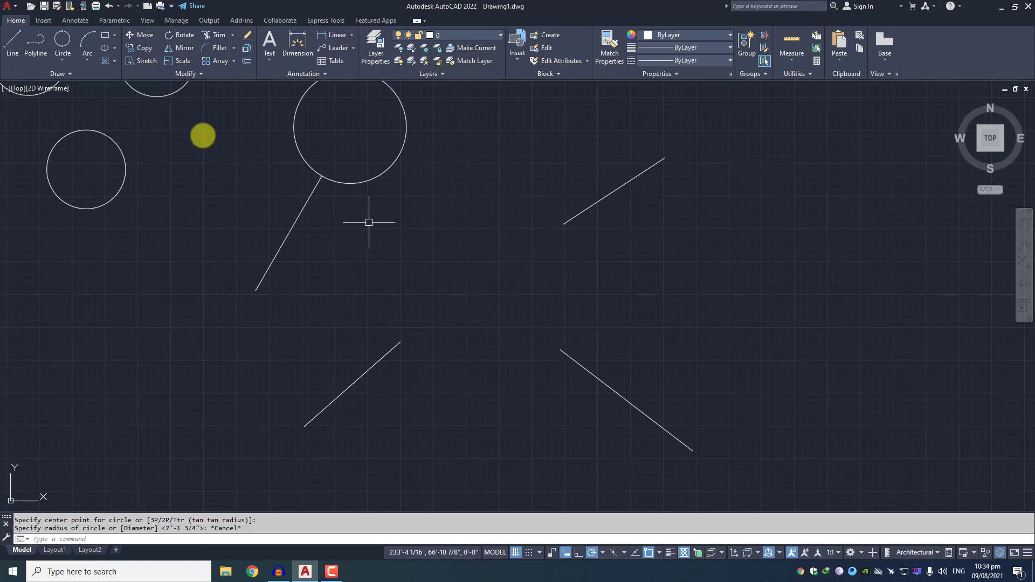
# Draw a 3-Point circle through the inner endpoints of the upper-right, lower-right and lower-left lines
pyautogui.click(62, 59)
pyautogui.click(92, 153)
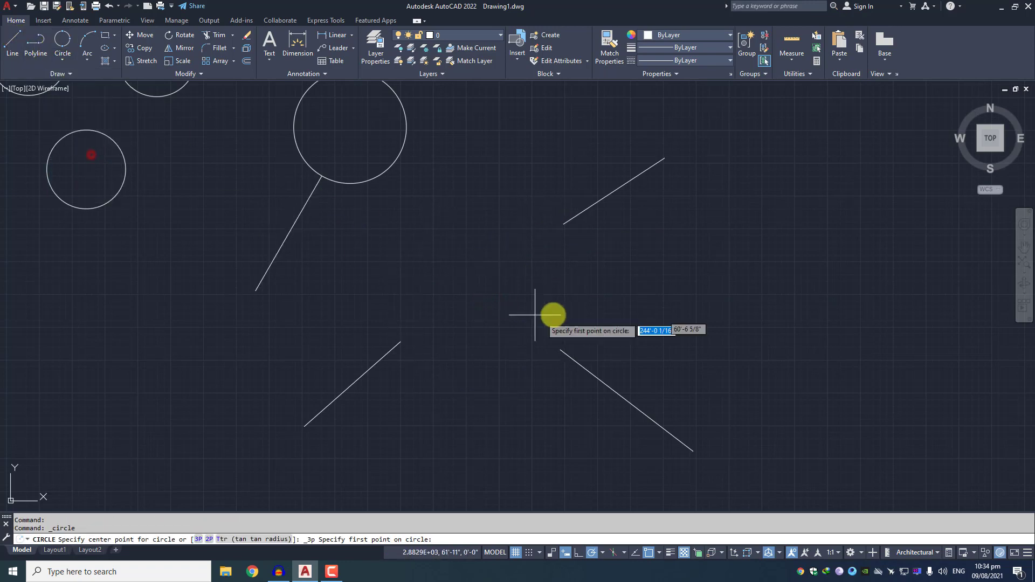
pyautogui.click(563, 225)
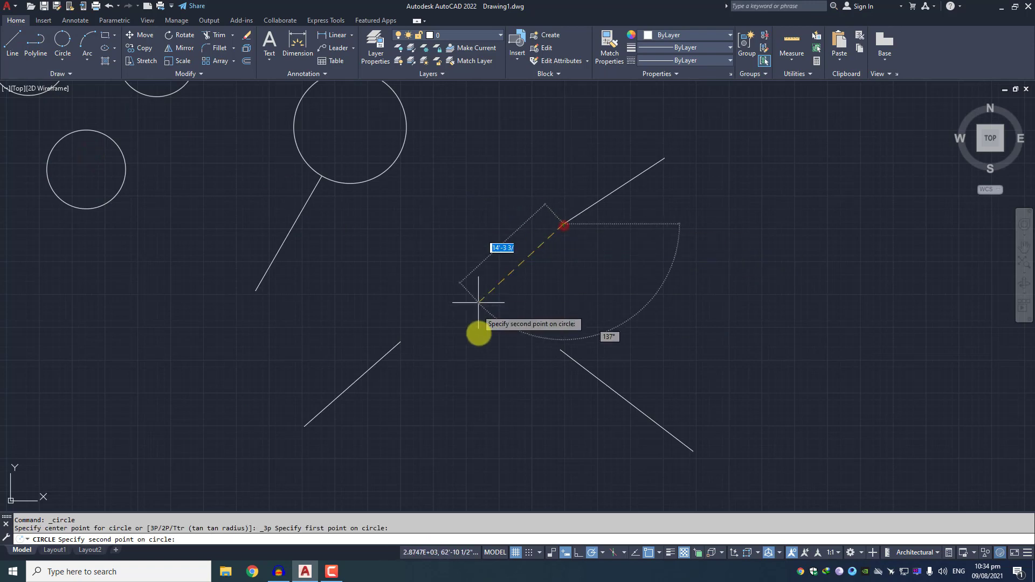
pyautogui.click(560, 350)
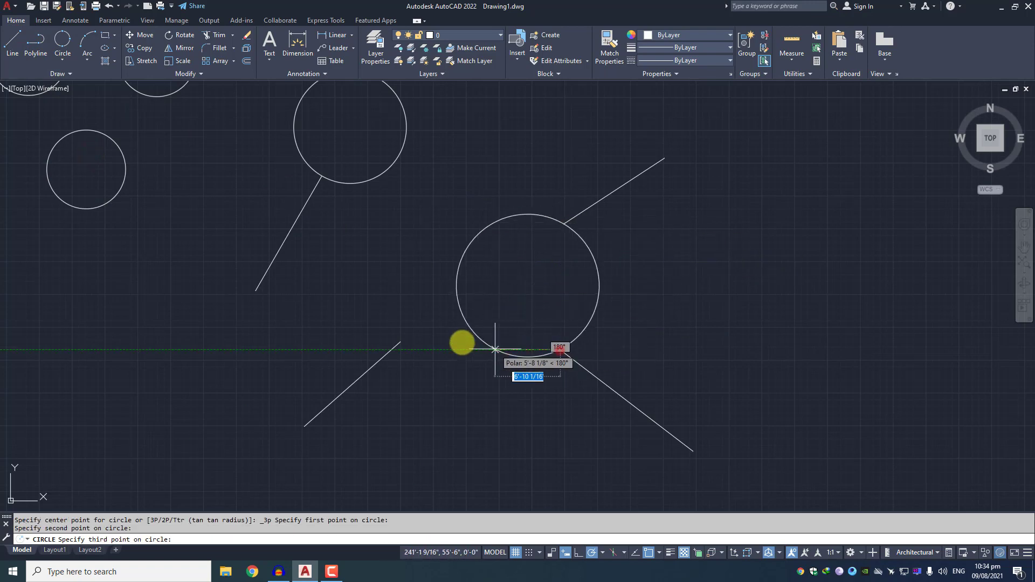
pyautogui.click(400, 341)
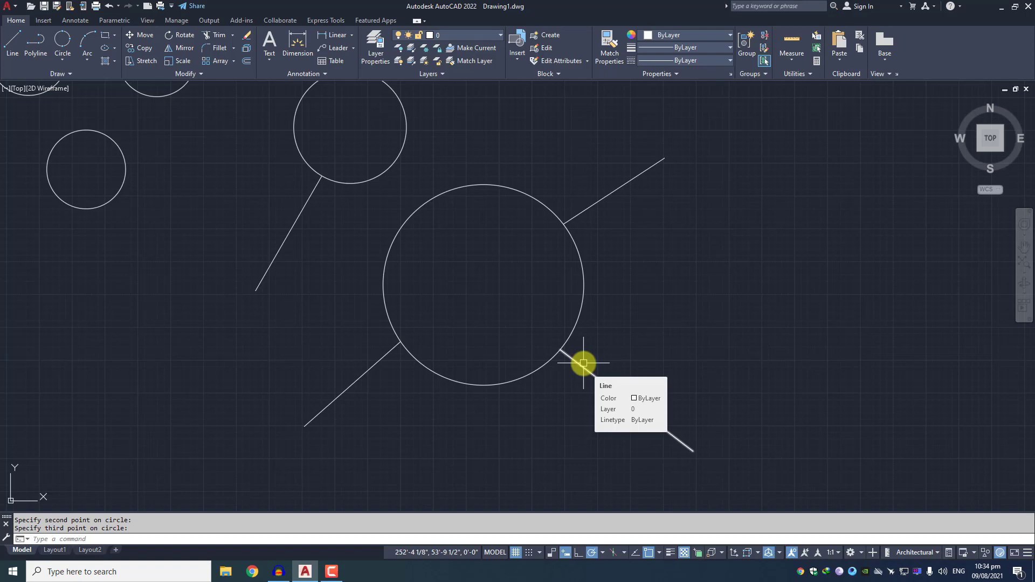
# Select the 3-Point circle and the 2-Point circle, inspect the 2-Point circle's radius up close, and clear the selection
pyautogui.click(644, 290)
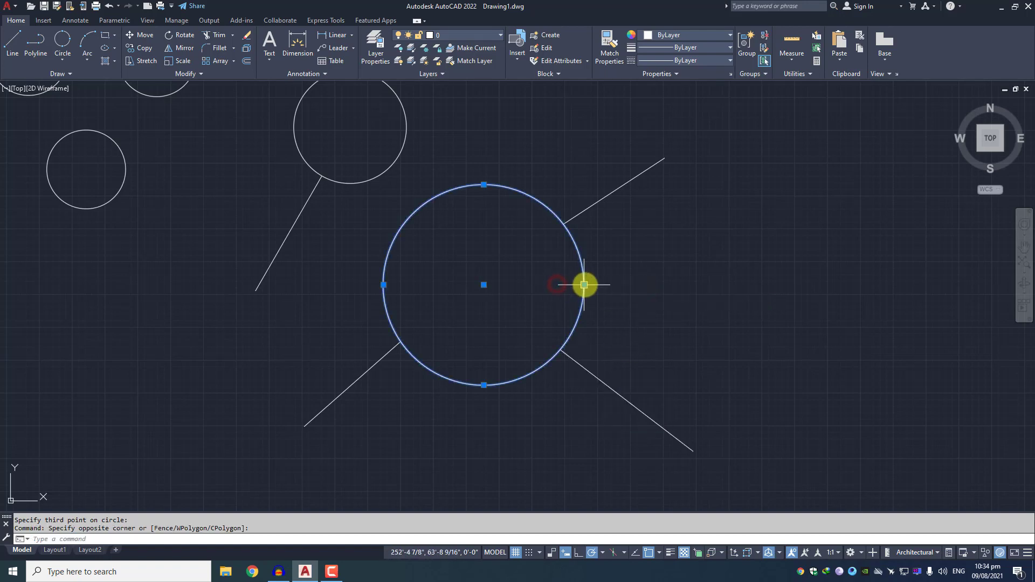
pyautogui.moveTo(337, 156); pyautogui.dragTo(377, 223, button='middle')
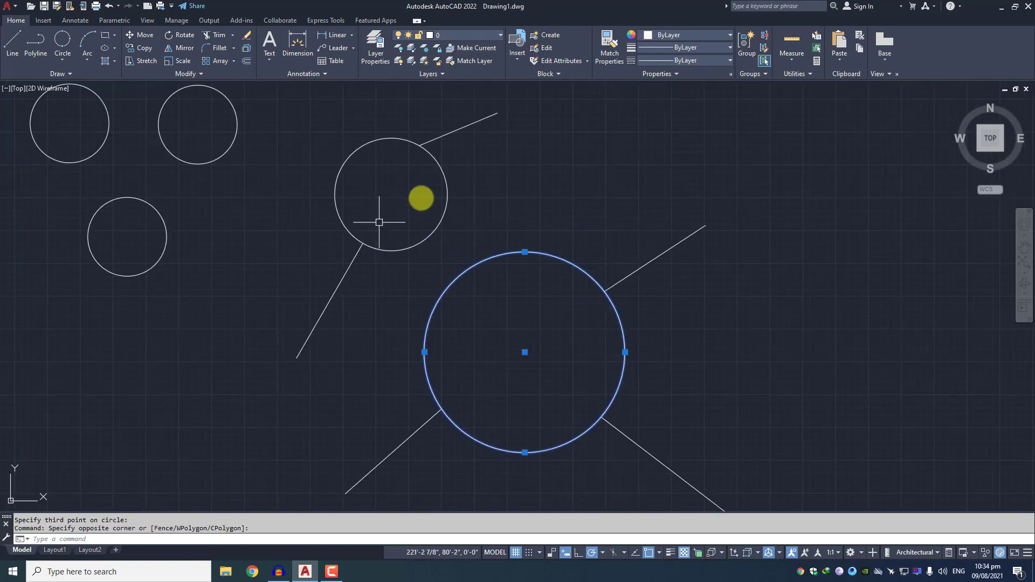
pyautogui.click(440, 189)
pyautogui.click(403, 203)
pyautogui.click(467, 173)
pyautogui.click(409, 214)
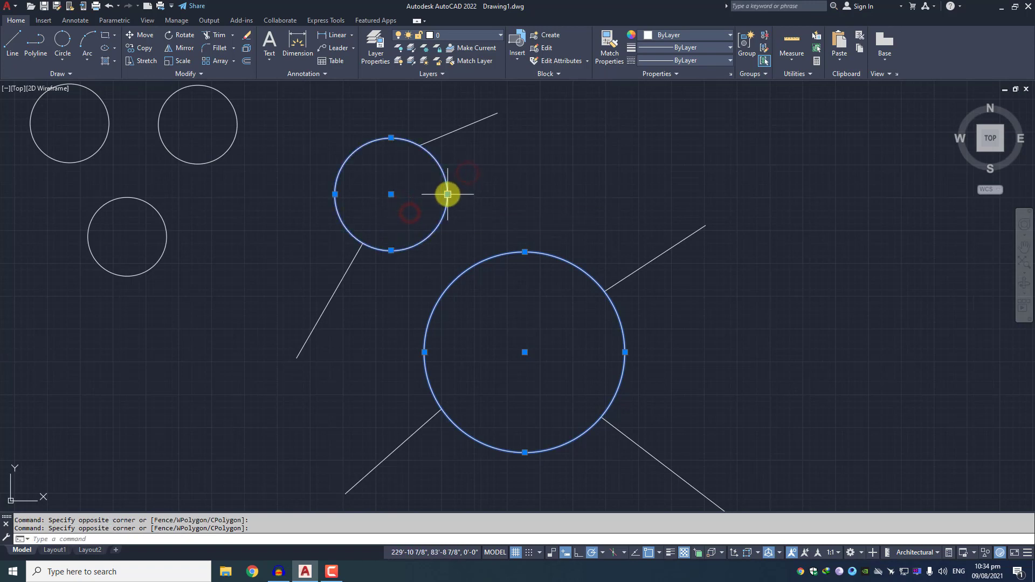
pyautogui.scroll(4, 448, 194)
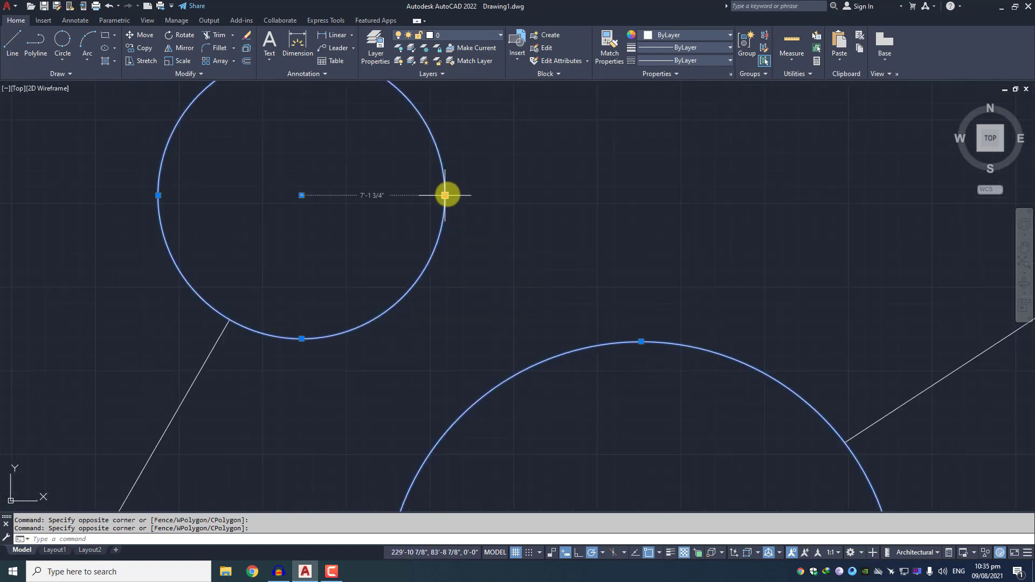
pyautogui.press('Escape')
# Draw two connected lines forming a large open V in the empty area left of and below the existing circles
pyautogui.scroll(-5, 538, 226)
pyautogui.moveTo(532, 234)
pyautogui.mouseDown(button='middle')
pyautogui.moveTo(542, 220)
pyautogui.moveTo(488, 223)
pyautogui.mouseUp(button='middle')
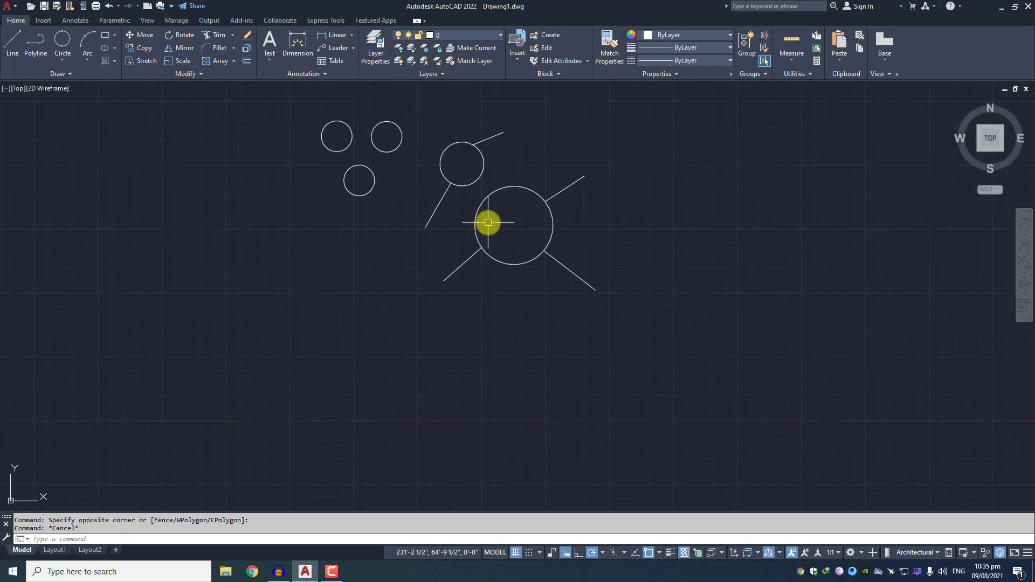
pyautogui.click(61, 61)
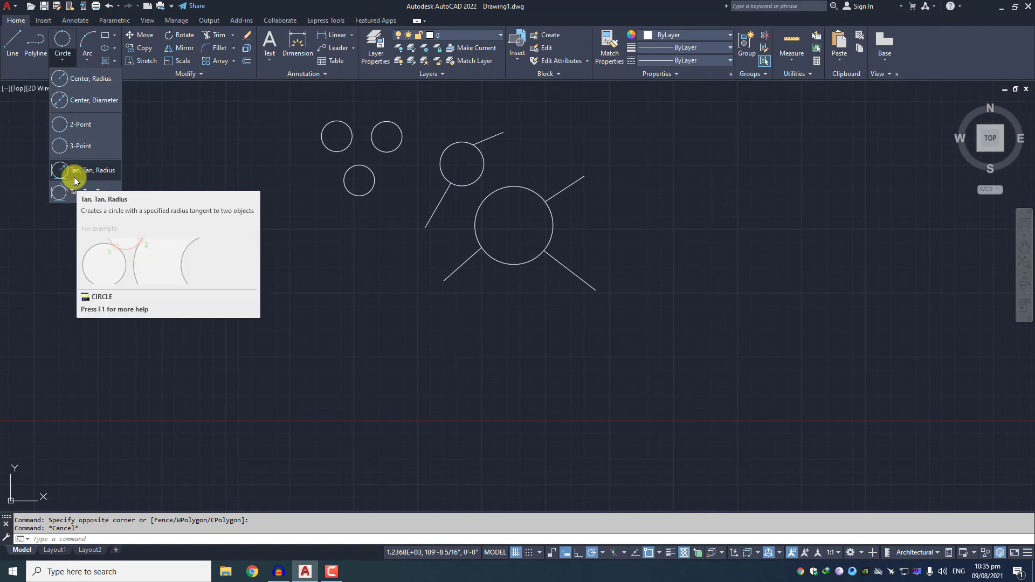
pyautogui.click(270, 265)
pyautogui.write('l')
pyautogui.press('Return')
pyautogui.moveTo(154, 335); pyautogui.dragTo(217, 317, button='middle')
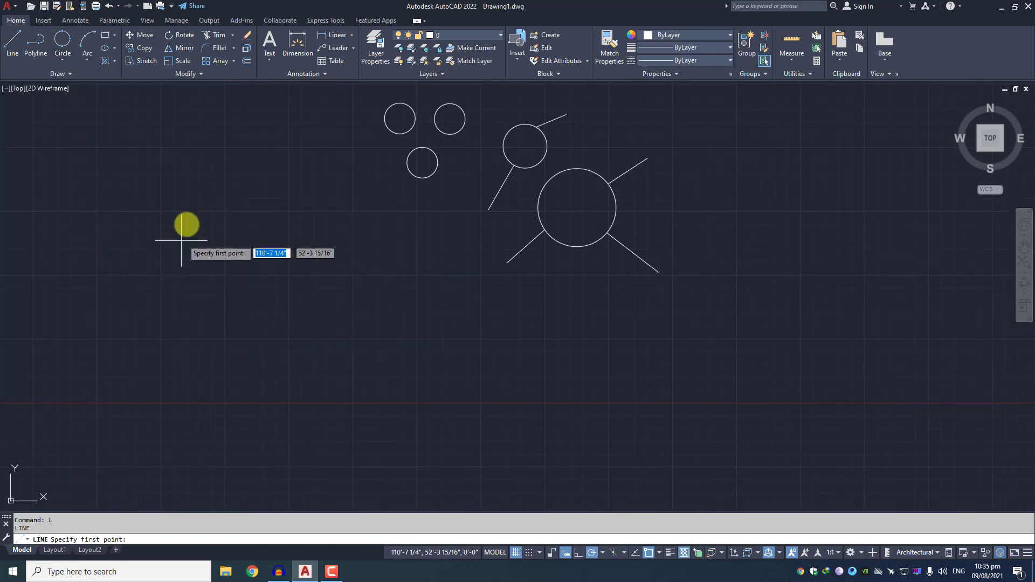
pyautogui.click(187, 221)
pyautogui.click(304, 413)
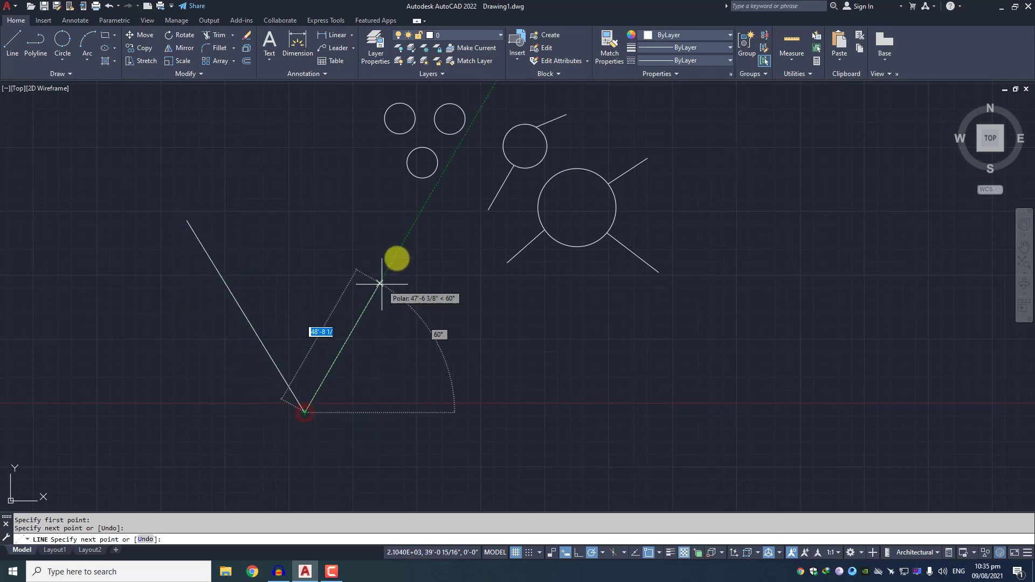
pyautogui.click(423, 208)
# Measure the width between the V's two arms at mid-height and check it again higher up
pyautogui.scroll(2, 289, 335)
pyautogui.moveTo(286, 334); pyautogui.dragTo(286, 351, button='middle')
pyautogui.write('d')
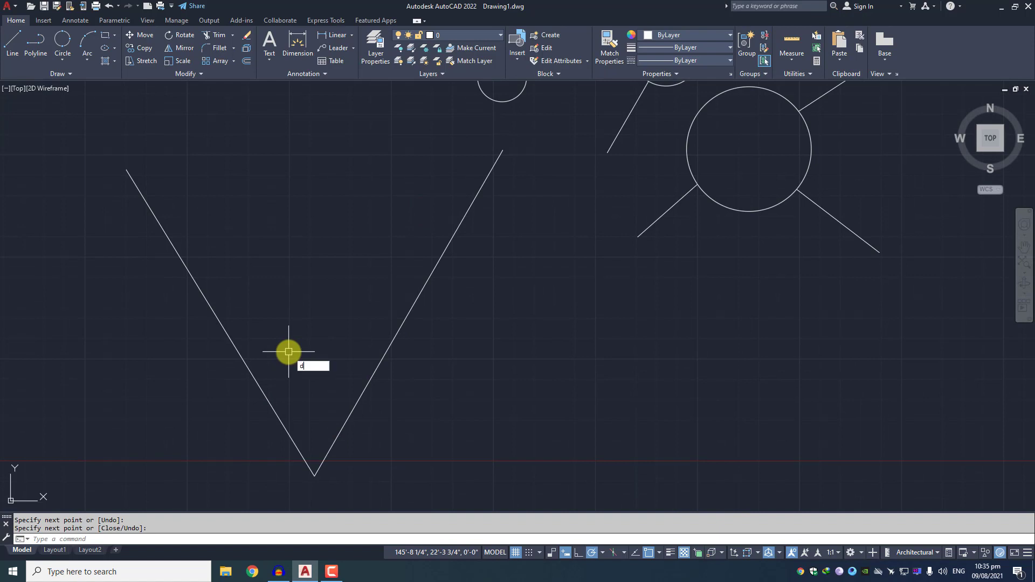
pyautogui.write('ist')
pyautogui.press('Return')
pyautogui.click(231, 339)
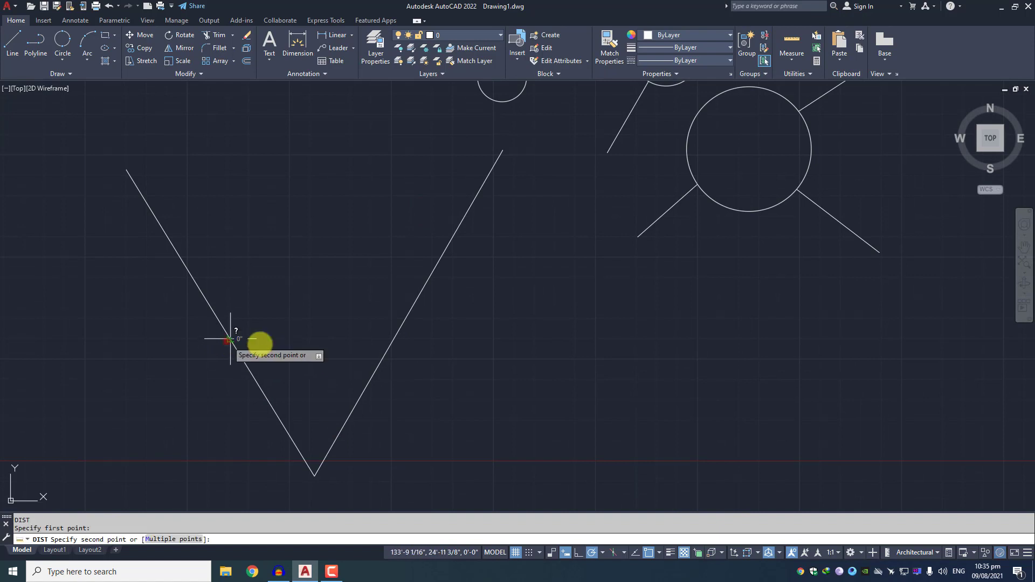
pyautogui.click(390, 339)
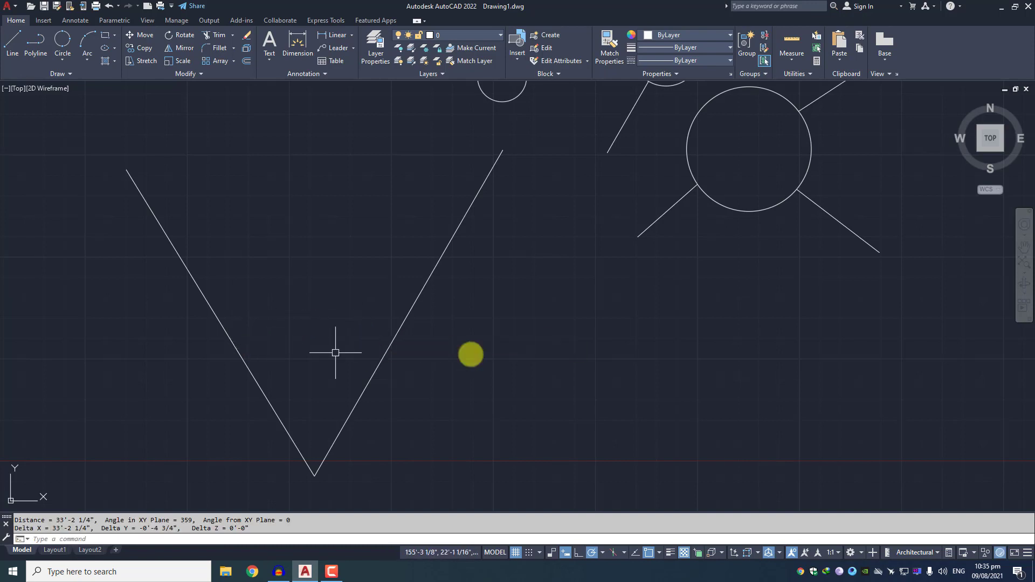
pyautogui.press('Return')
pyautogui.click(187, 267)
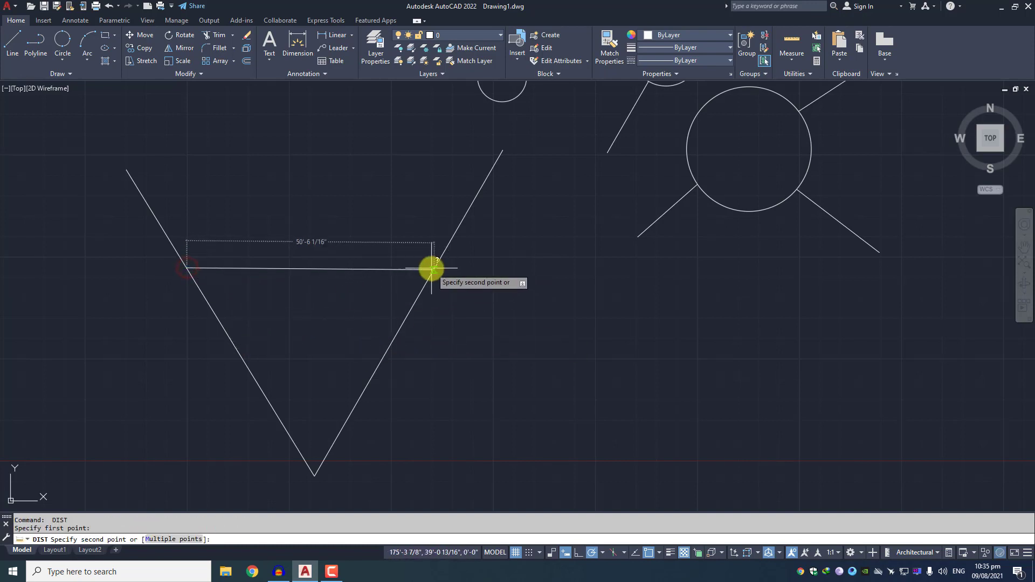
pyautogui.press('Escape')
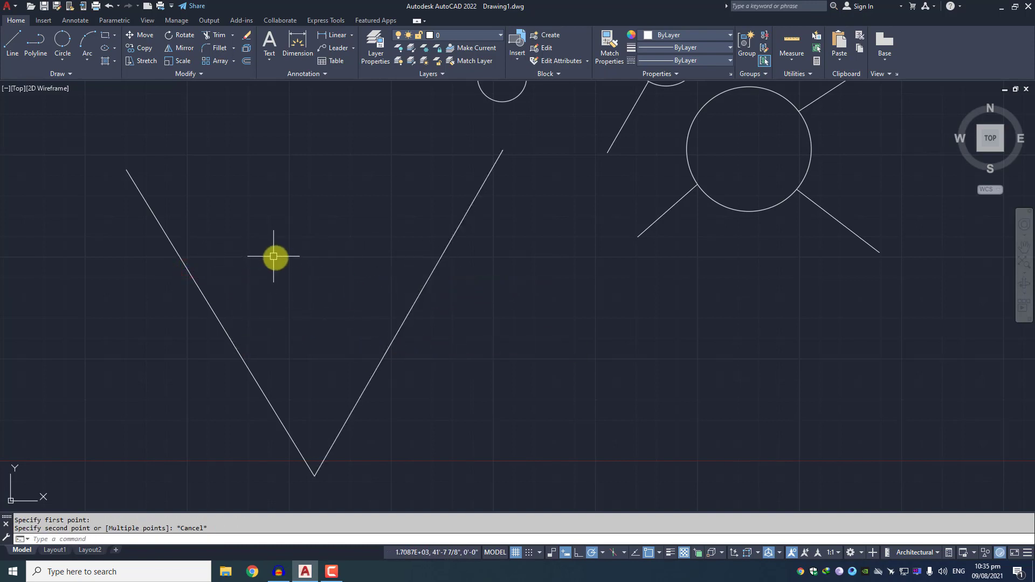
# Try to draw a center-radius circle centered inside the V so that it touches both arms
pyautogui.scroll(-1, 283, 263)
pyautogui.moveTo(306, 263); pyautogui.dragTo(364, 280, button='middle')
pyautogui.scroll(2, 367, 282)
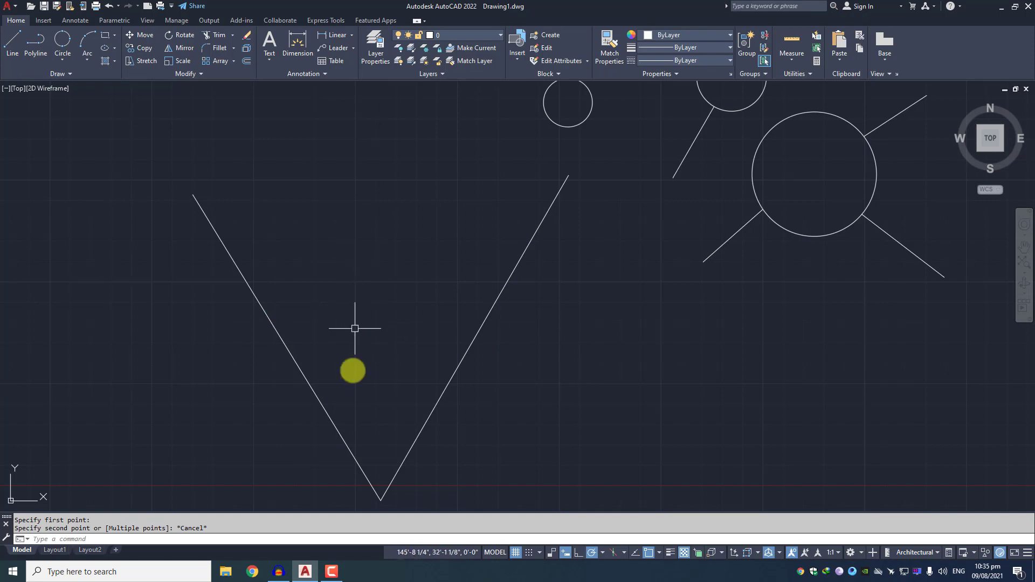
pyautogui.write('c')
pyautogui.press('Return')
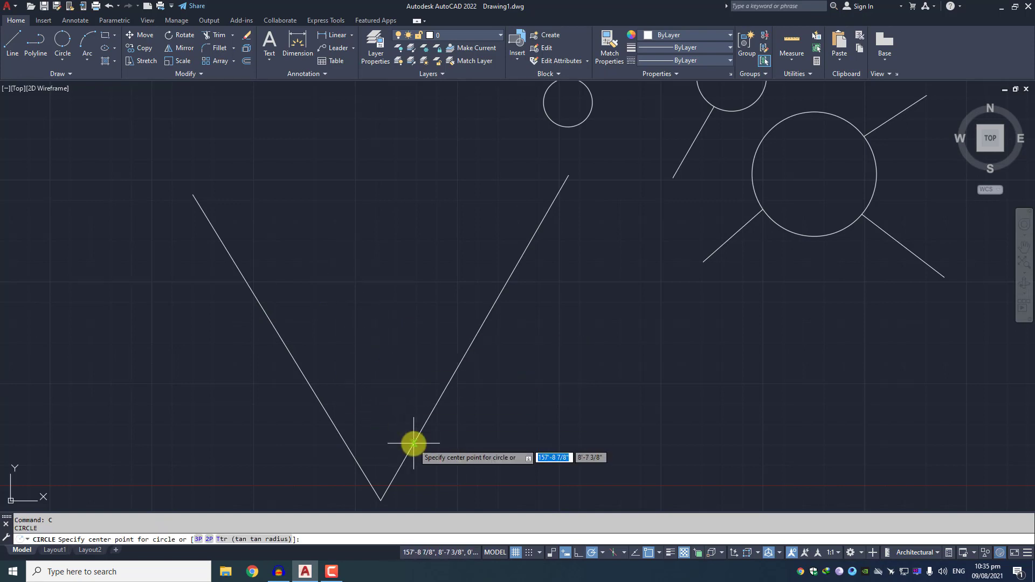
pyautogui.click(379, 335)
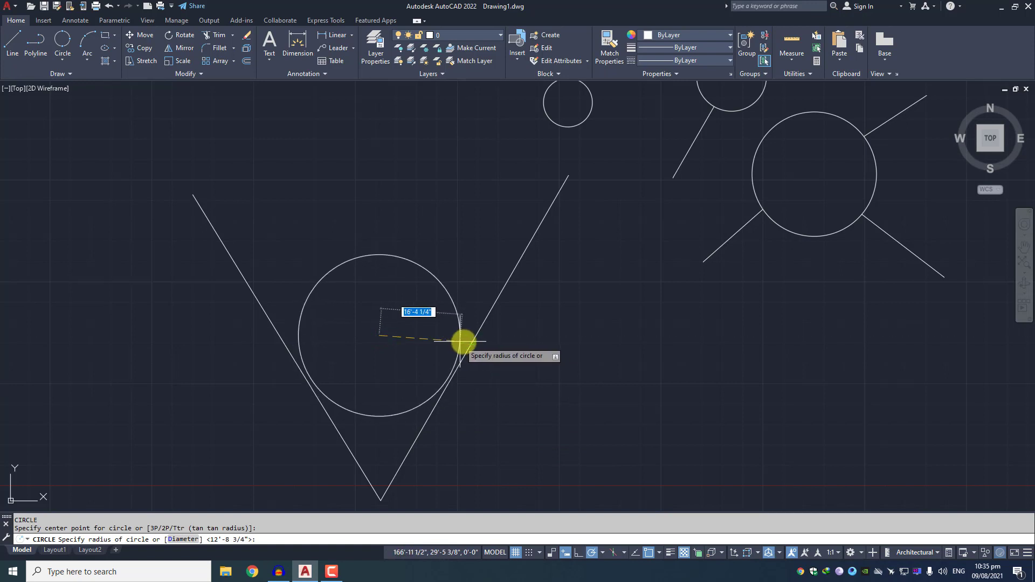
pyautogui.press('Escape')
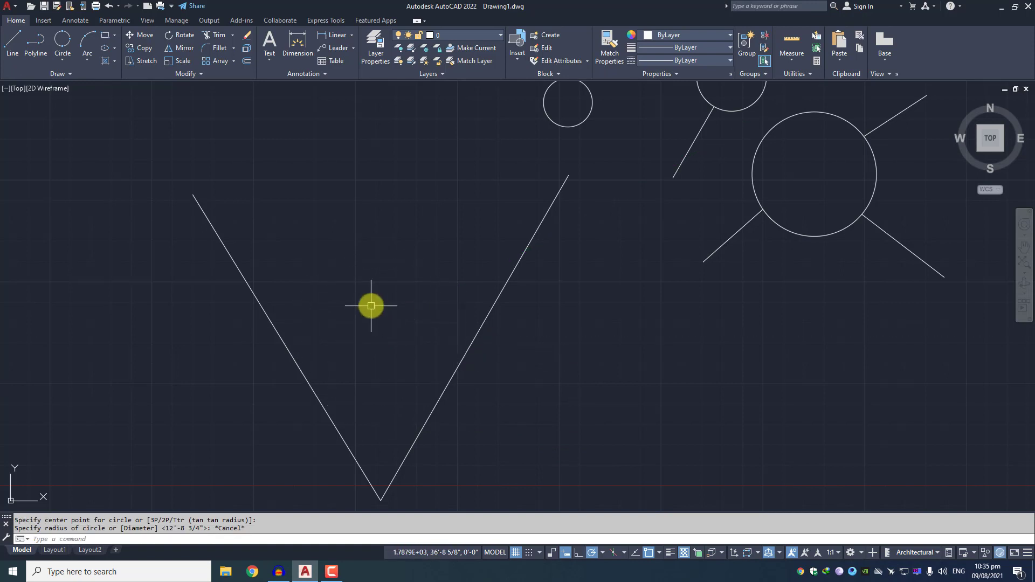
# Draw a Tan, Tan, Radius circle tangent to both arms of the V with a radius of 25'
pyautogui.moveTo(369, 305); pyautogui.dragTo(372, 268, button='middle')
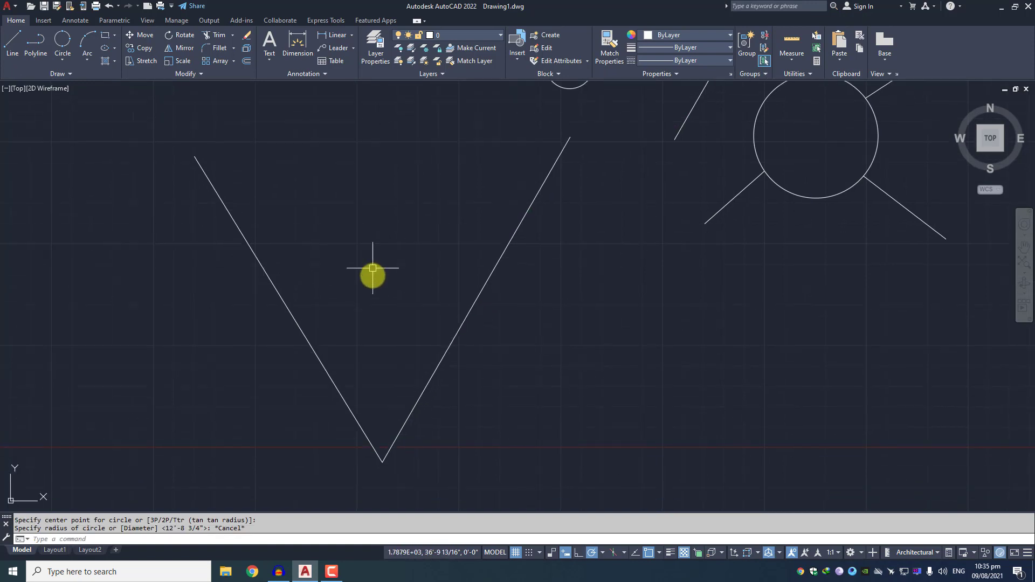
pyautogui.click(64, 61)
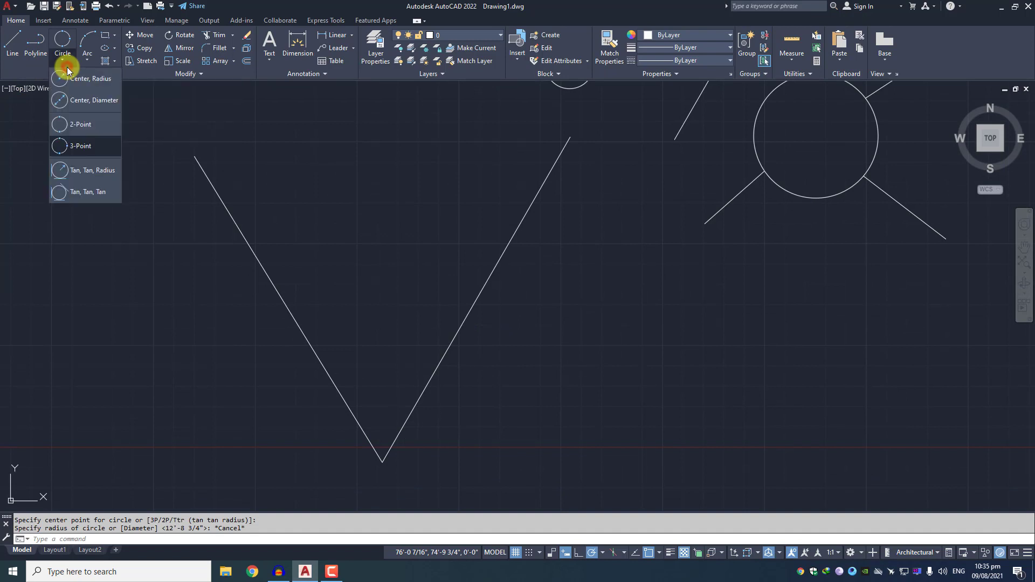
pyautogui.click(83, 177)
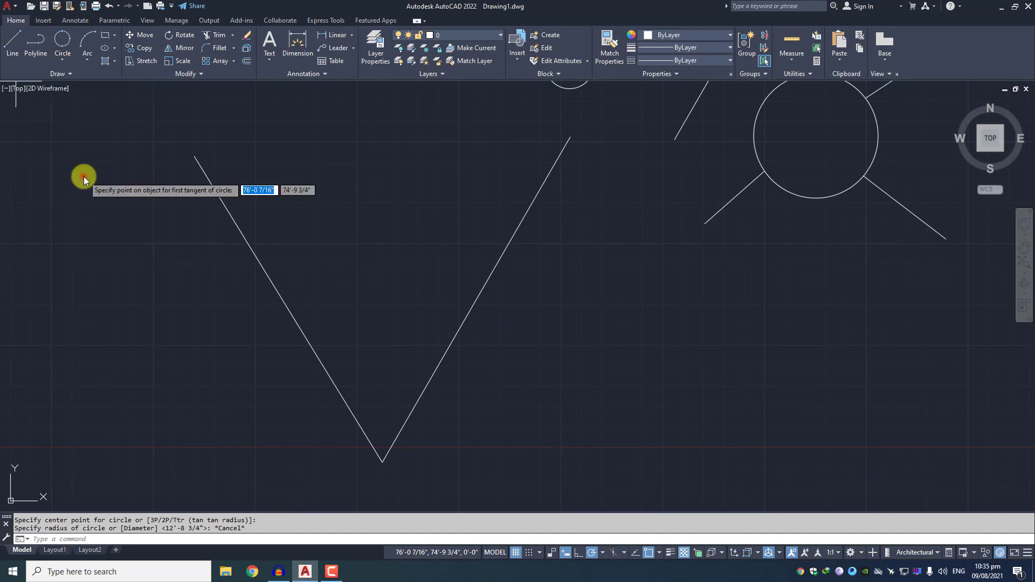
pyautogui.click(308, 339)
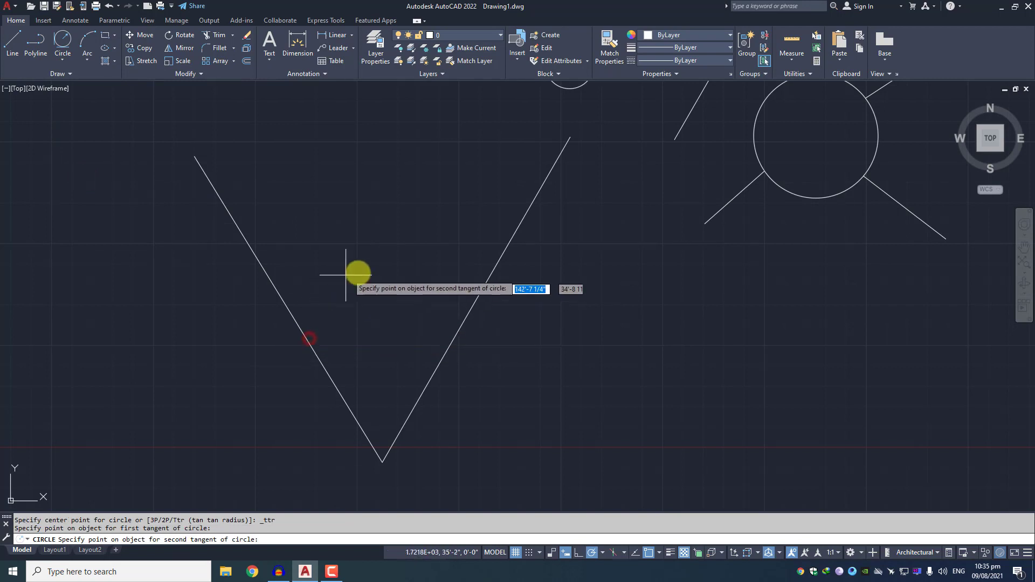
pyautogui.click(436, 362)
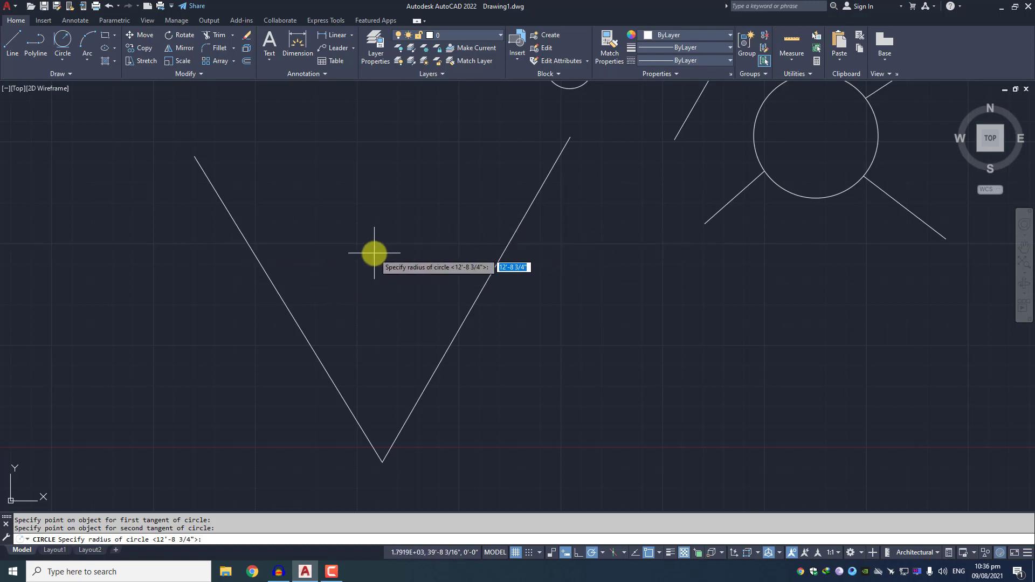
pyautogui.write("25'")
pyautogui.press('Return')
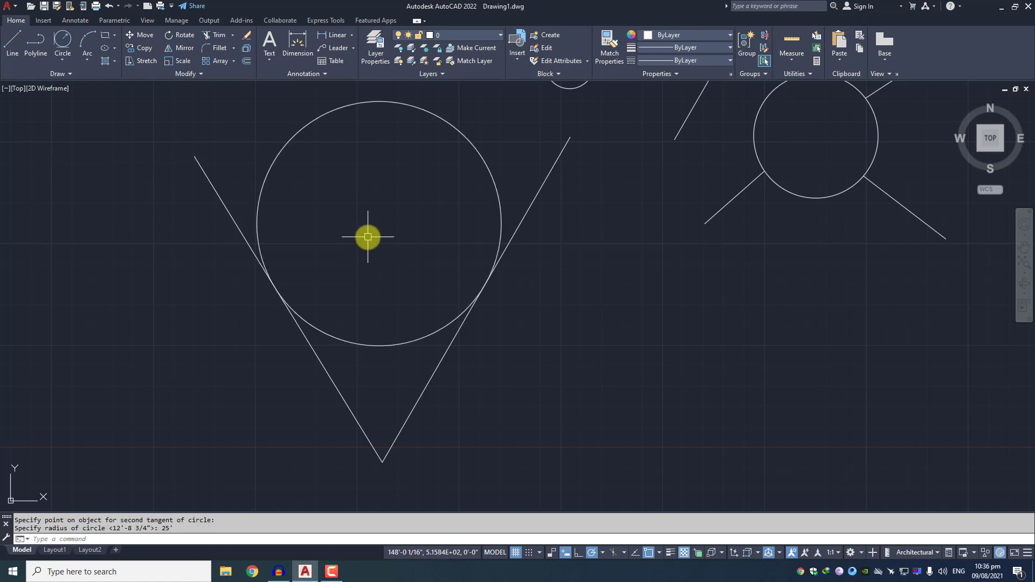
# Examine closely where the 25' radius circle touches the V's arms to check the tangency
pyautogui.moveTo(366, 237); pyautogui.dragTo(393, 335, button='middle')
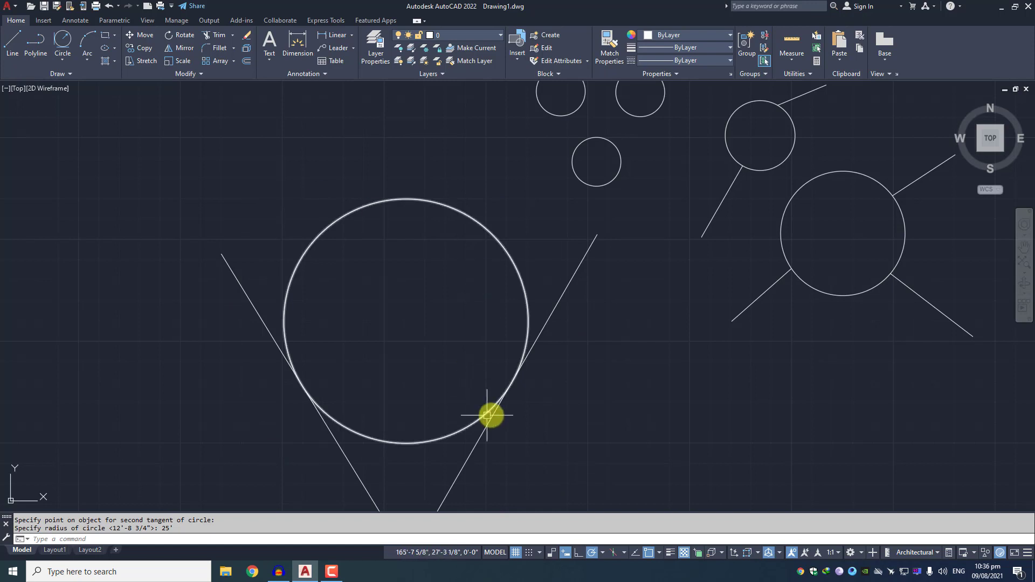
pyautogui.scroll(10, 492, 344)
pyautogui.scroll(10, 502, 311)
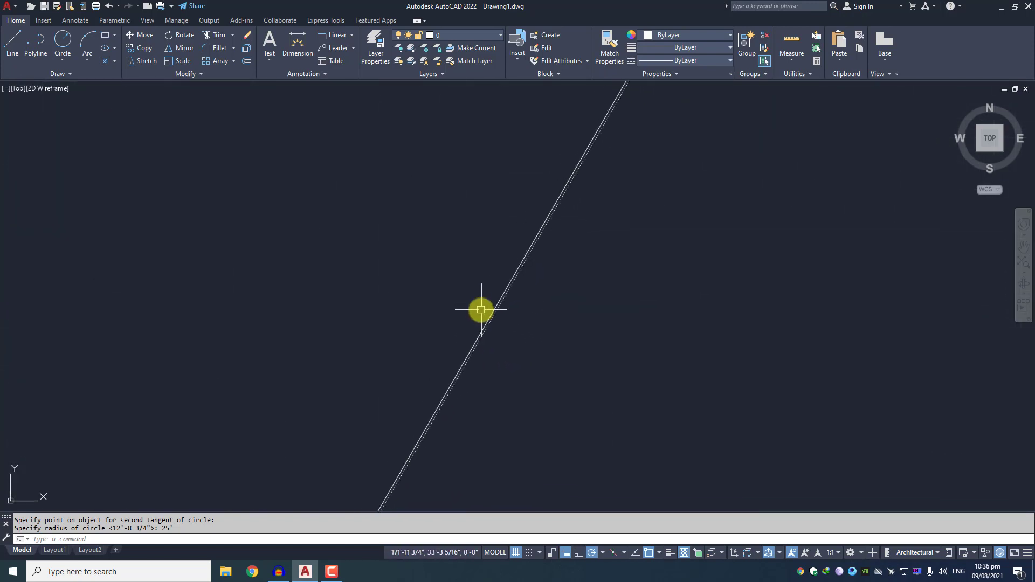
pyautogui.scroll(5, 481, 307)
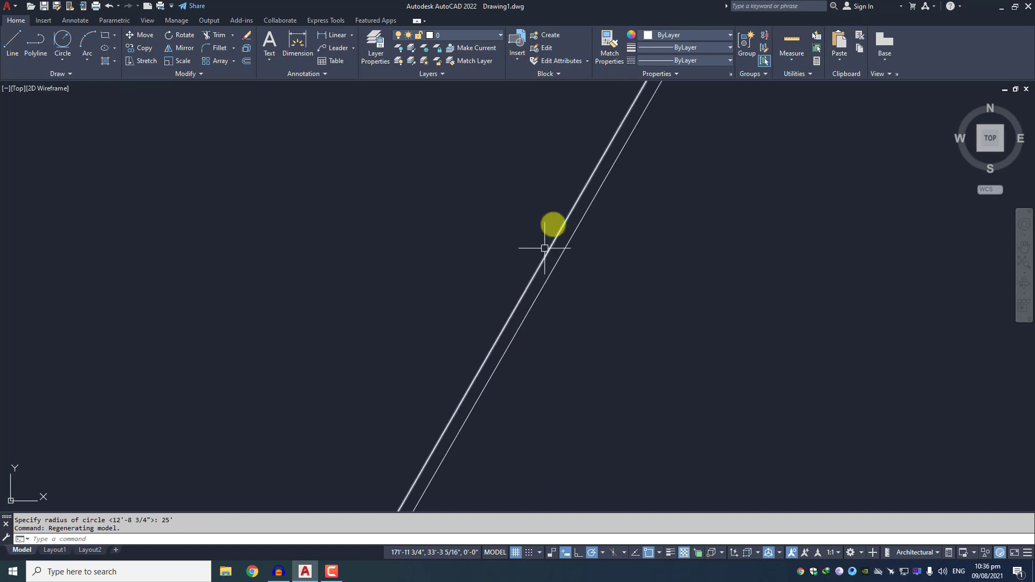
pyautogui.scroll(-10, 523, 257)
pyautogui.scroll(-10, 363, 266)
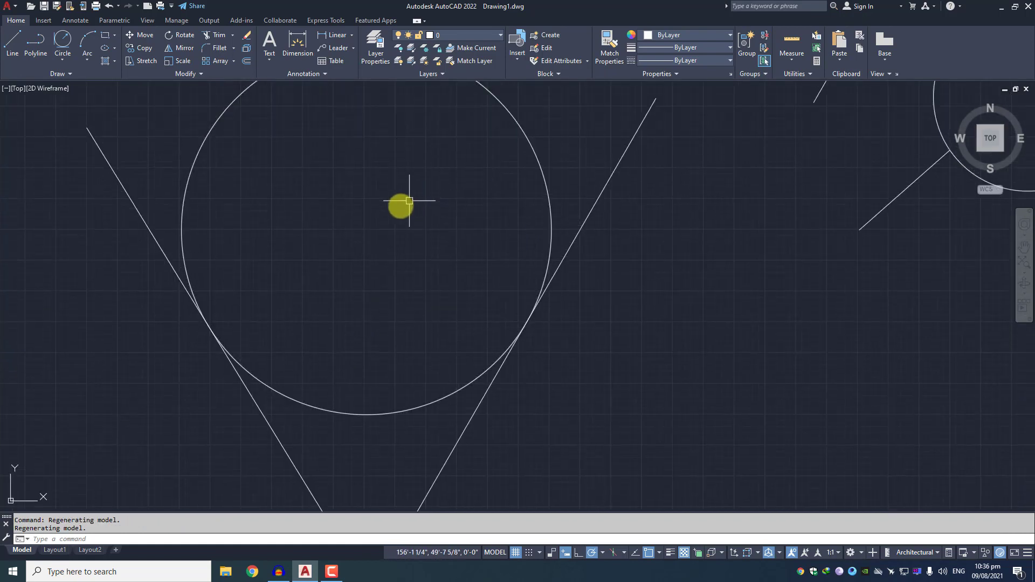
pyautogui.moveTo(400, 205)
pyautogui.mouseDown(button='middle')
pyautogui.moveTo(414, 282)
pyautogui.moveTo(393, 272)
pyautogui.mouseUp(button='middle')
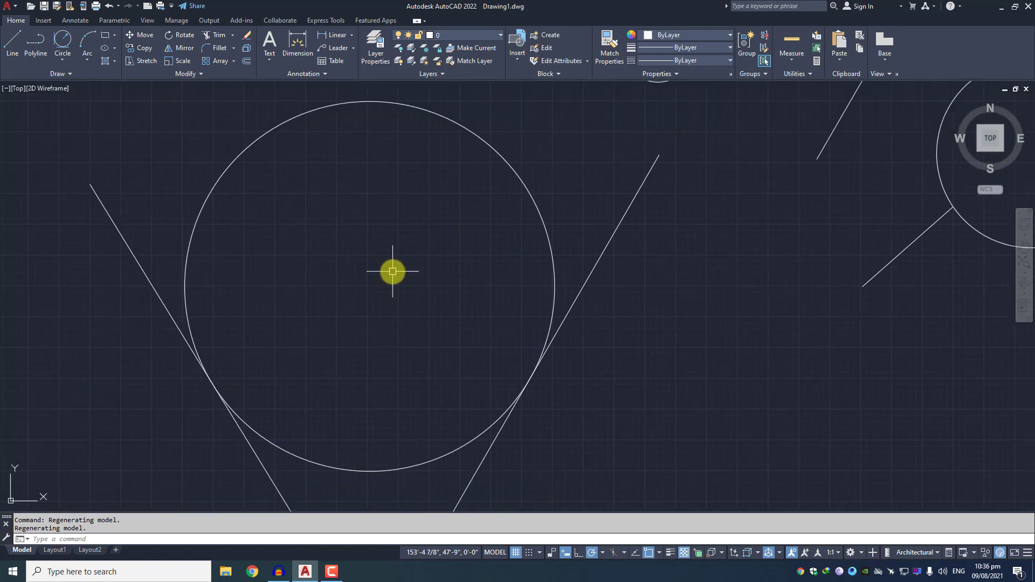
pyautogui.scroll(-7, 409, 192)
pyautogui.scroll(3, 409, 203)
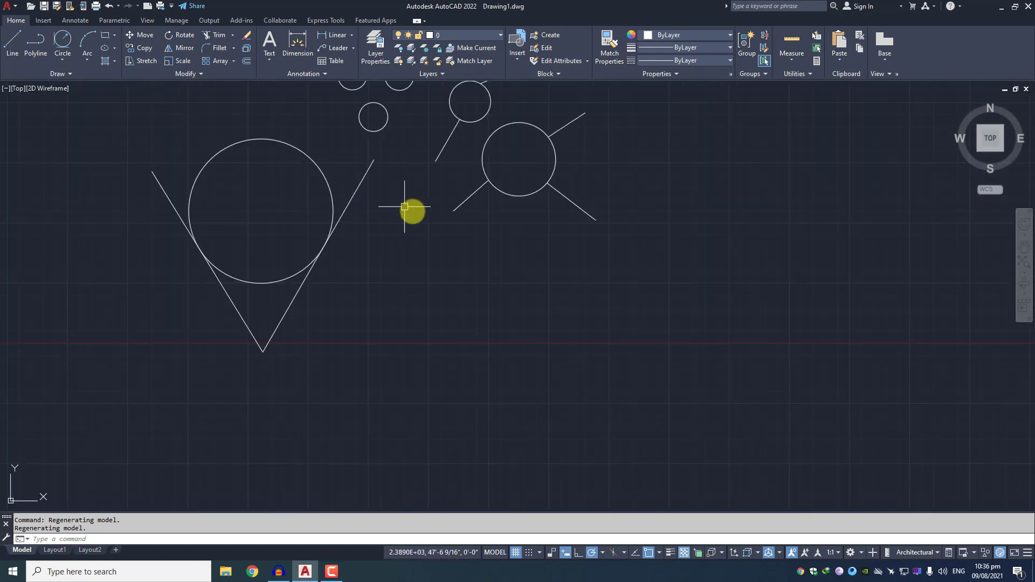
# Draw three connected lines forming a wide box open on its left side, in the empty area right of and below the V
pyautogui.moveTo(412, 212); pyautogui.dragTo(376, 183, button='middle')
pyautogui.moveTo(542, 192)
pyautogui.mouseDown(button='middle')
pyautogui.moveTo(328, 247)
pyautogui.moveTo(305, 286)
pyautogui.moveTo(432, 199)
pyautogui.mouseUp(button='middle')
pyautogui.write('l')
pyautogui.press('Return')
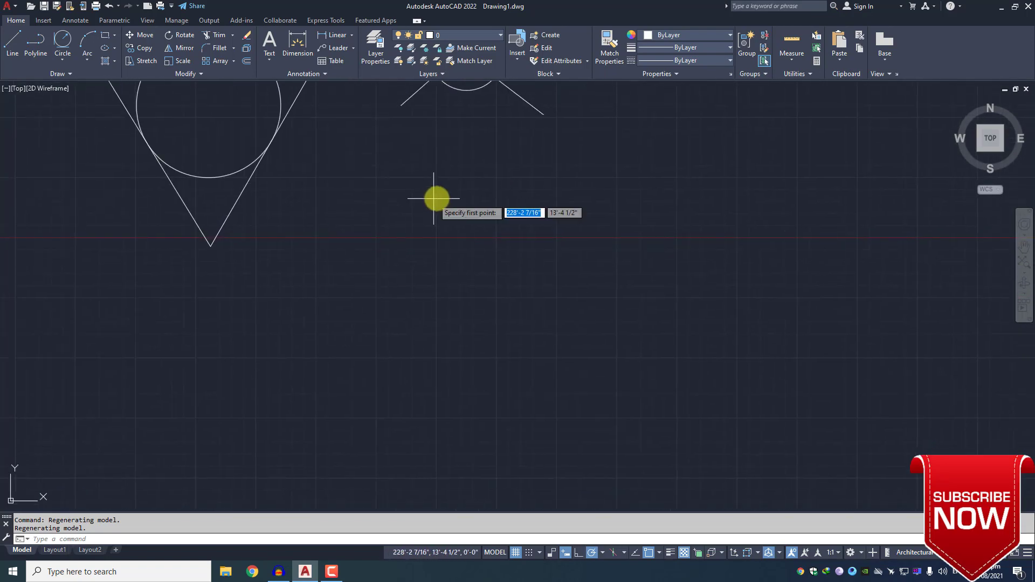
pyautogui.moveTo(509, 186); pyautogui.dragTo(485, 189, button='middle')
pyautogui.click(378, 198)
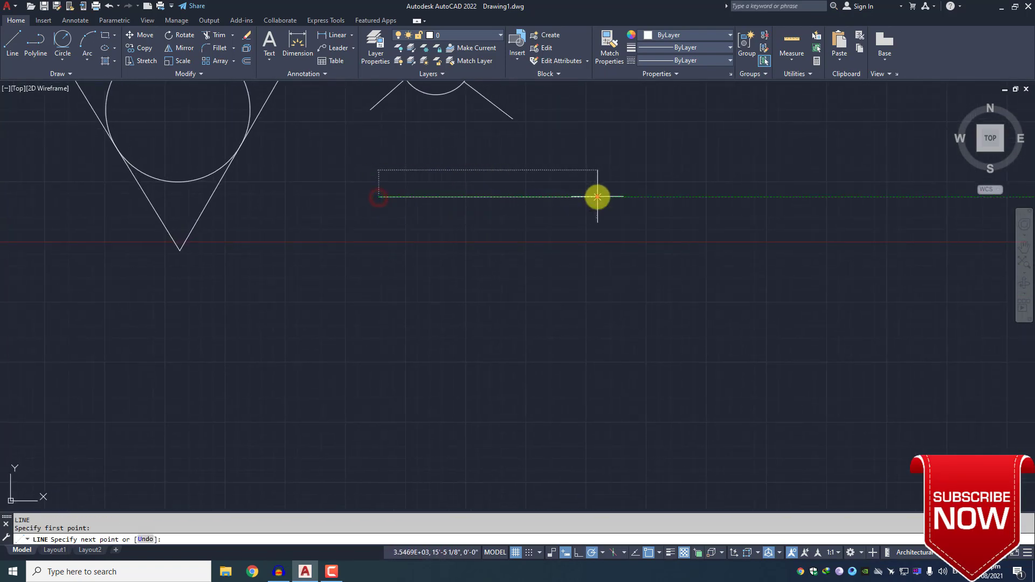
pyautogui.click(597, 198)
pyautogui.click(597, 325)
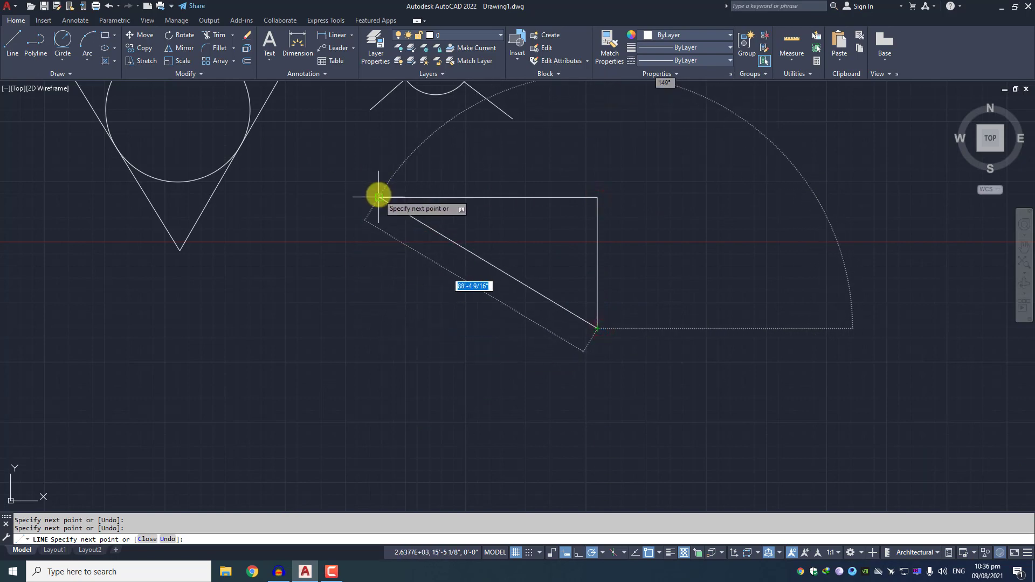
pyautogui.click(382, 323)
pyautogui.press('Return')
pyautogui.moveTo(468, 244)
pyautogui.mouseDown(button='middle')
pyautogui.moveTo(403, 238)
pyautogui.moveTo(404, 246)
pyautogui.mouseUp(button='middle')
pyautogui.scroll(1, 409, 237)
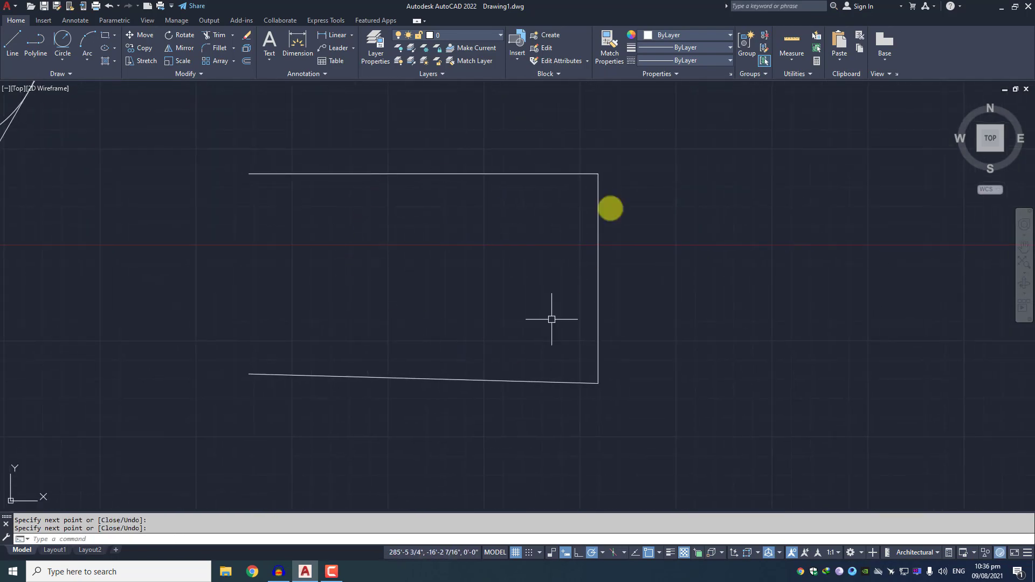
# Draw a Tan, Tan, Tan circle touching all three sides of the open box and inspect it
pyautogui.click(62, 65)
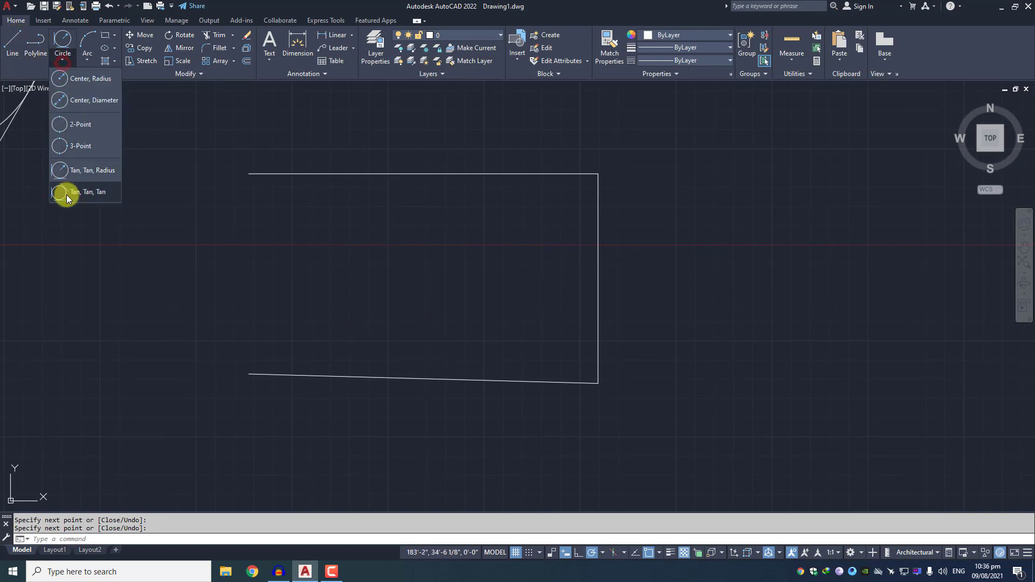
pyautogui.click(66, 195)
pyautogui.click(437, 175)
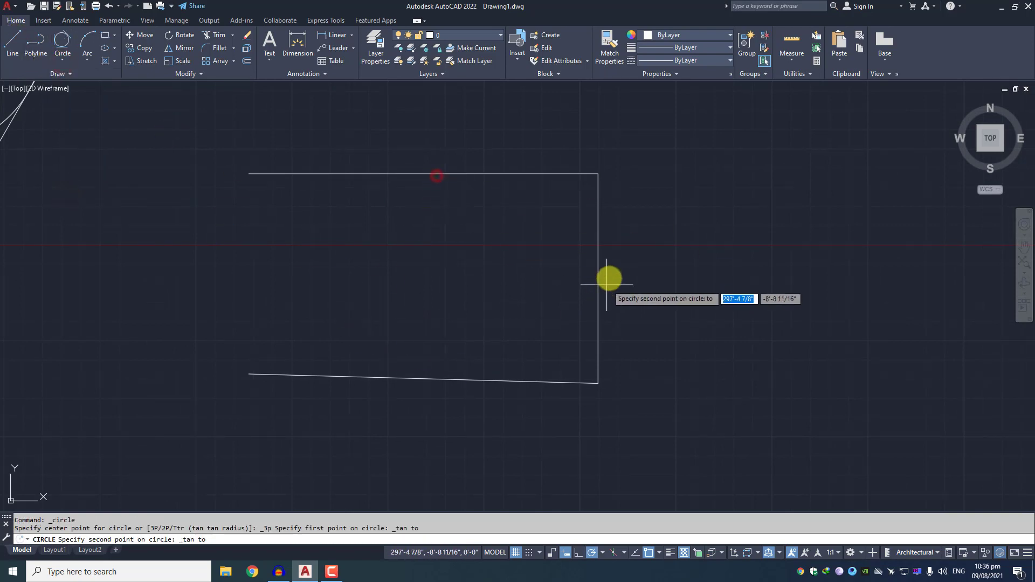
pyautogui.click(596, 272)
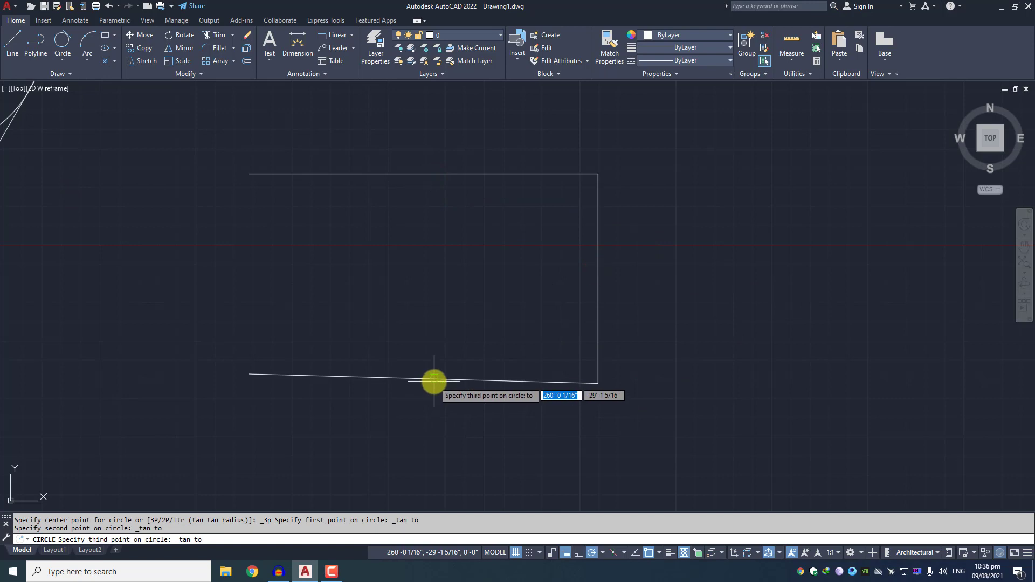
pyautogui.click(434, 382)
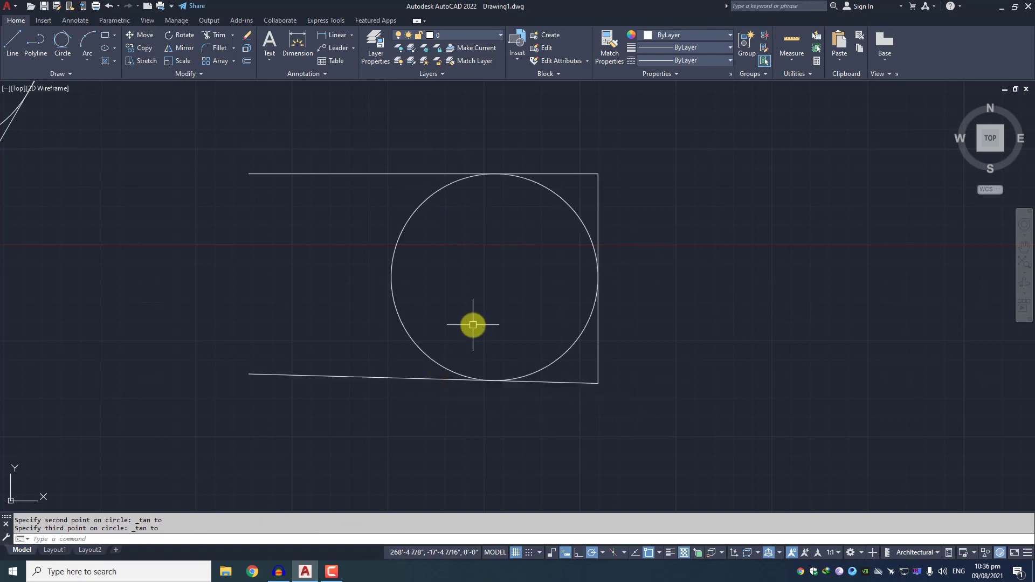
pyautogui.click(468, 304)
pyautogui.click(370, 315)
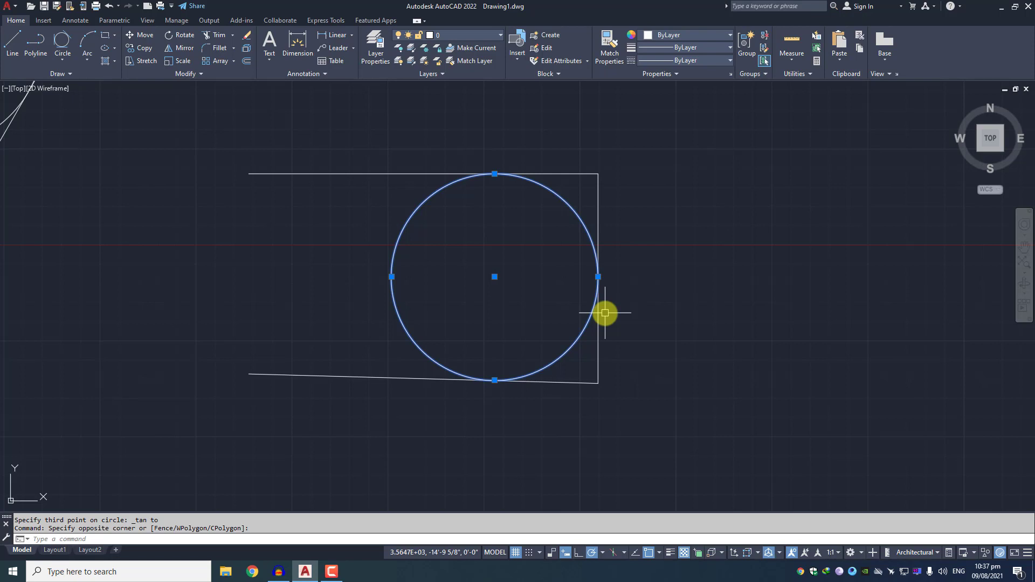
pyautogui.press('Escape')
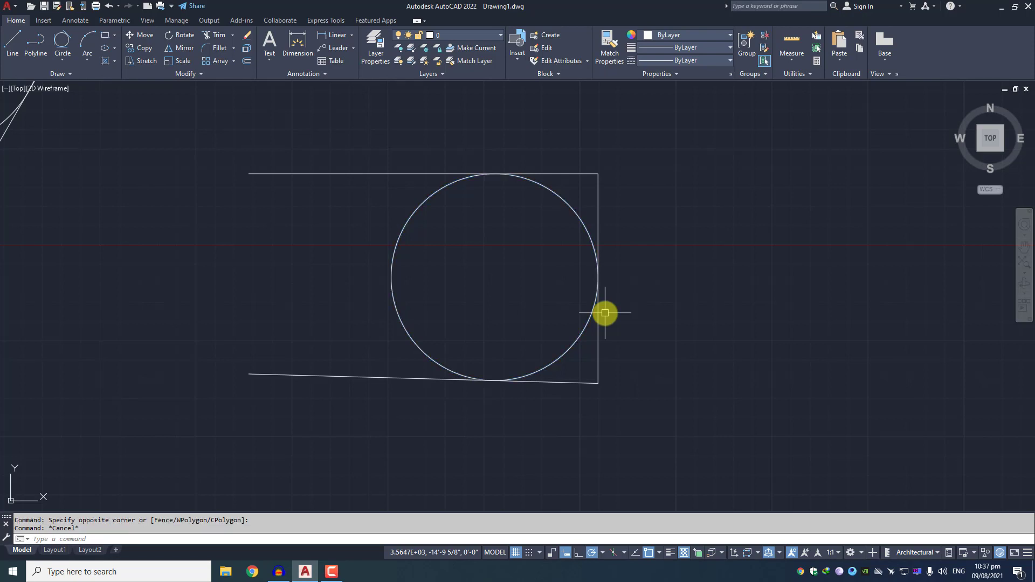
# Draw a center-radius circle of about 18'-5" radius in the empty area between the V's tip and the open box
pyautogui.write('c')
pyautogui.press('Return')
pyautogui.moveTo(166, 292); pyautogui.dragTo(427, 238, button='middle')
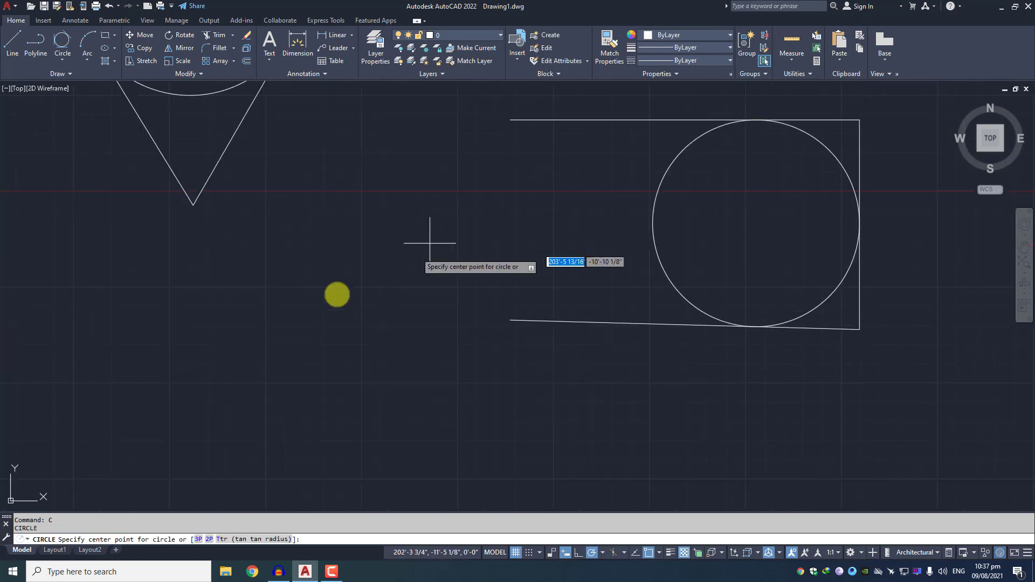
pyautogui.click(300, 306)
pyautogui.click(382, 285)
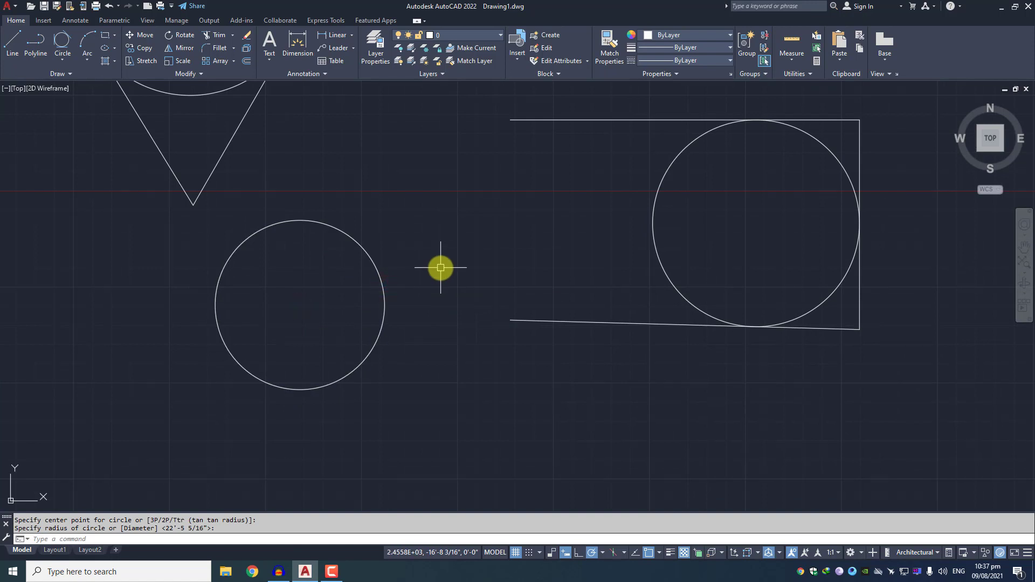
# Draw a circle in the empty area left of and below the V, using the Diameter option with a diameter of 60'
pyautogui.click(68, 57)
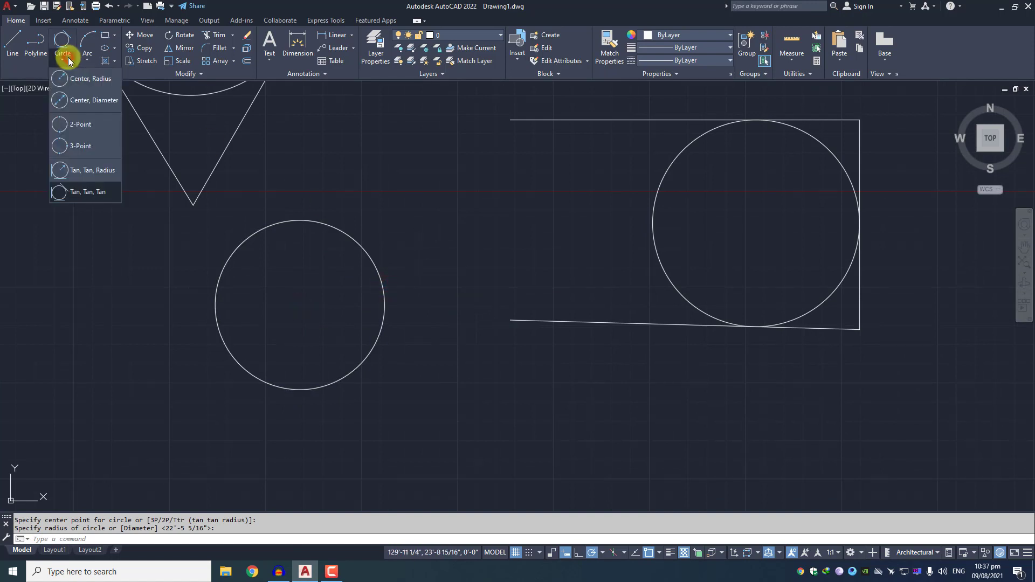
pyautogui.scroll(-2, 386, 204)
pyautogui.moveTo(386, 204); pyautogui.dragTo(529, 213, button='middle')
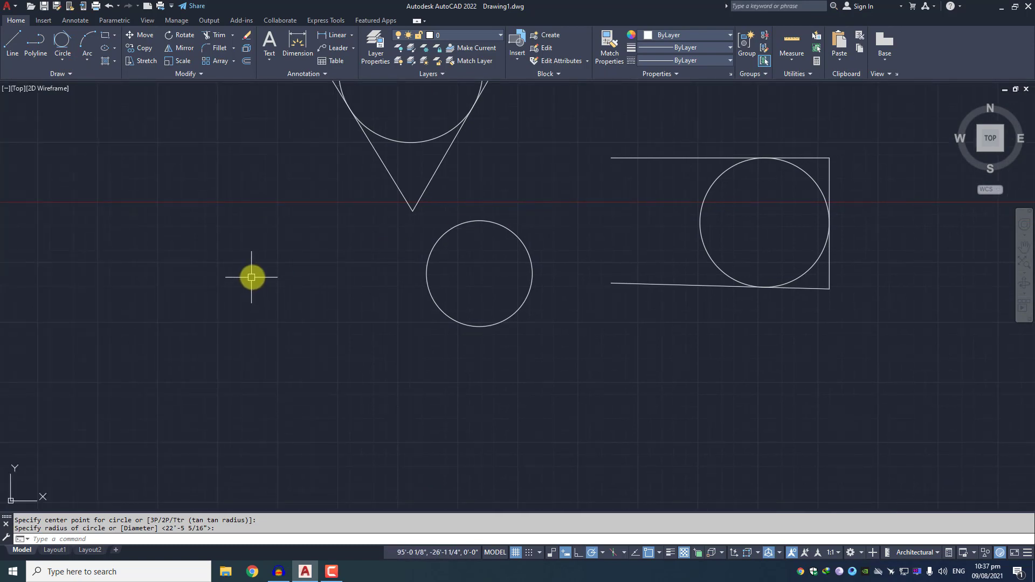
pyautogui.moveTo(250, 282); pyautogui.dragTo(385, 299, button='middle')
pyautogui.write('c')
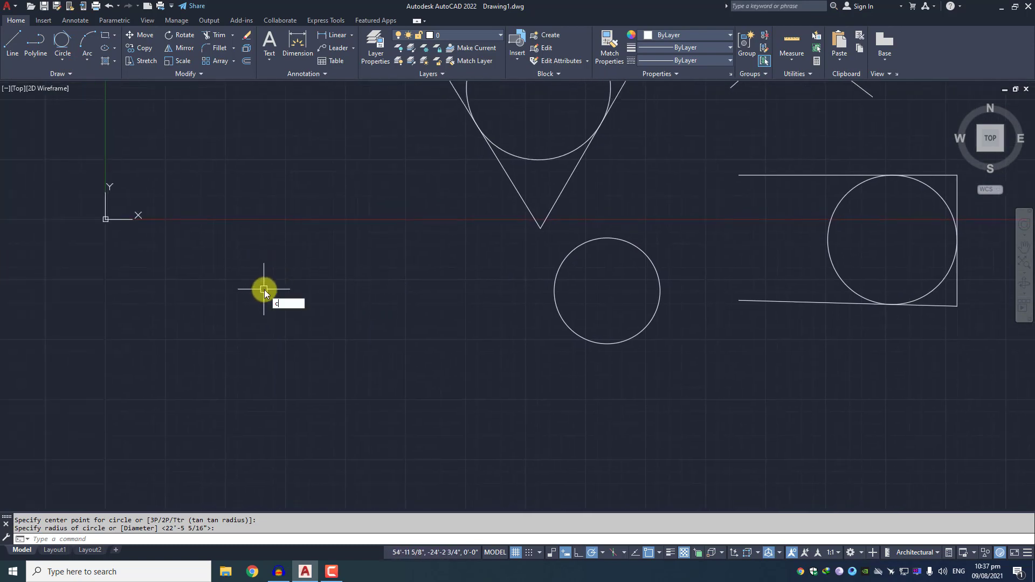
pyautogui.press('Return')
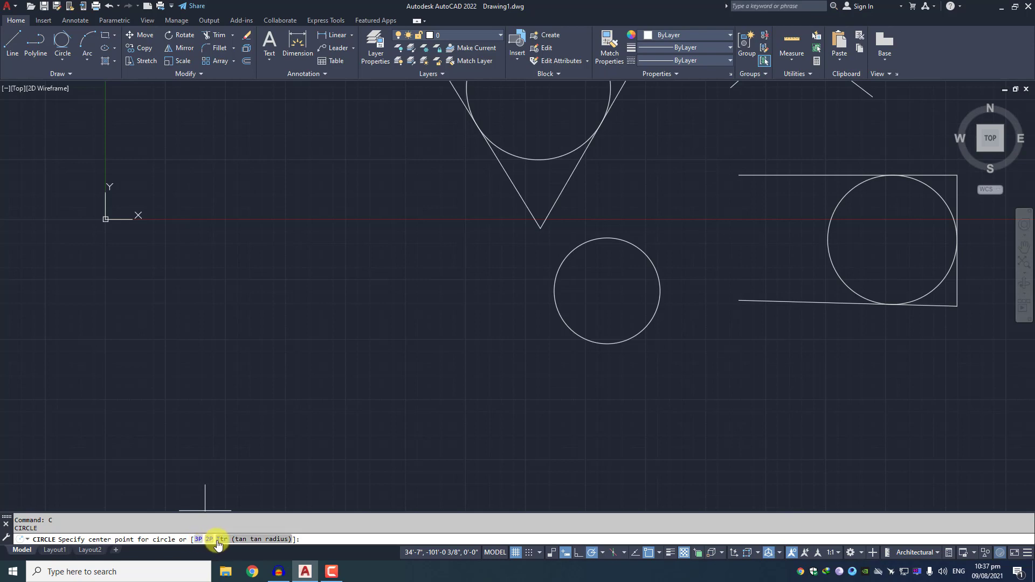
pyautogui.click(267, 285)
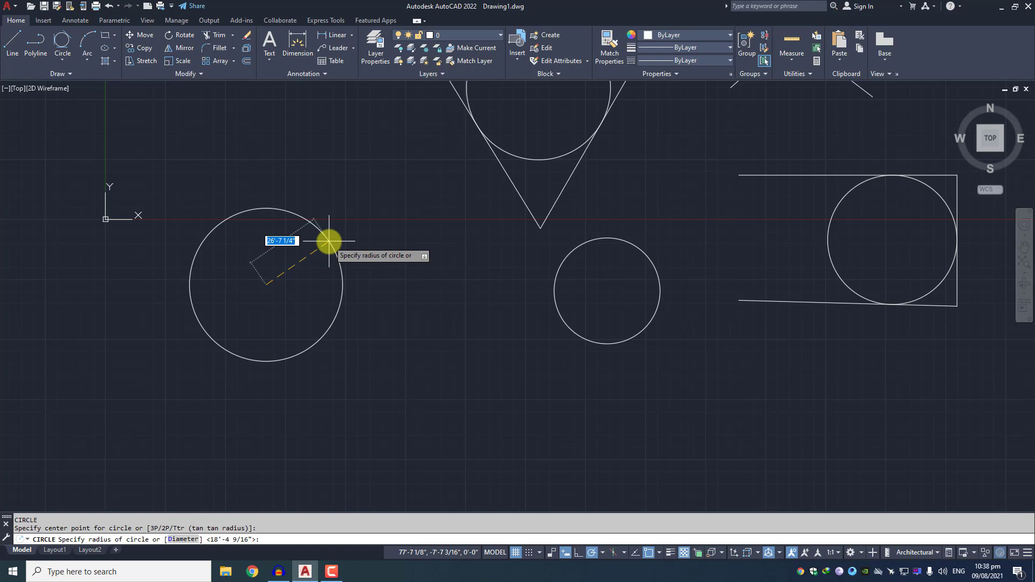
pyautogui.write('d')
pyautogui.press('Return')
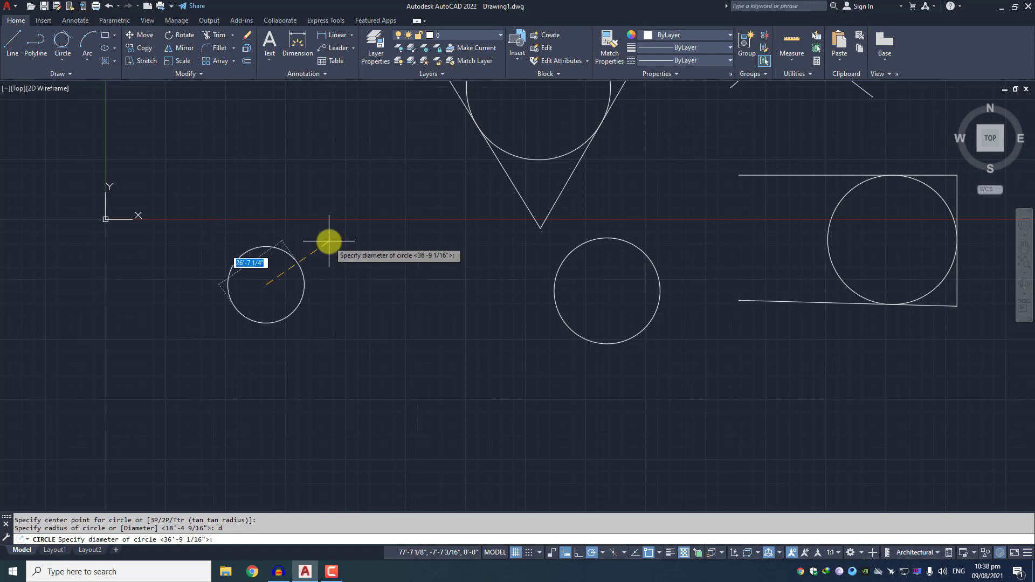
pyautogui.write('60')
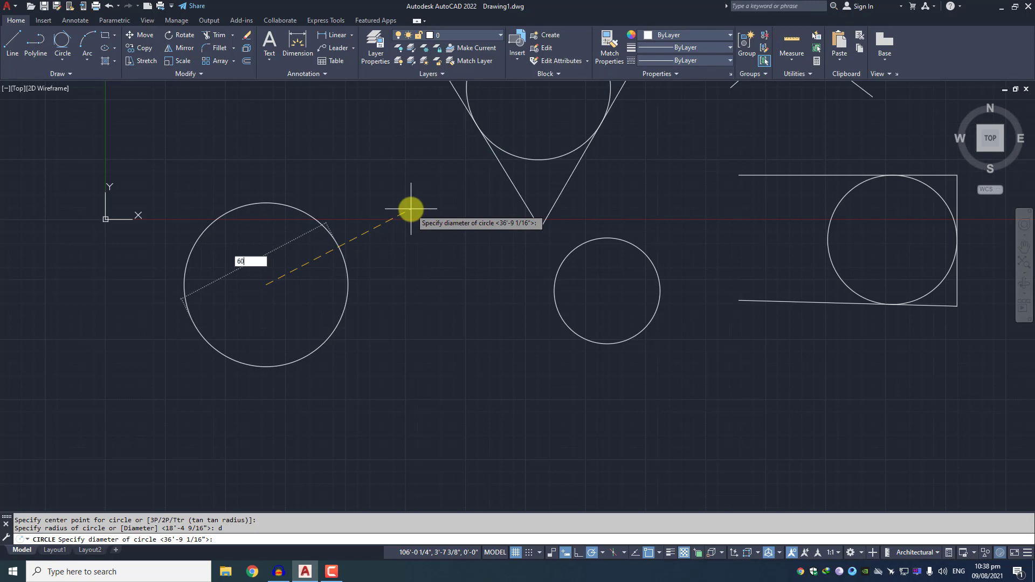
pyautogui.write("'")
pyautogui.press('Return')
# Check the radius of the 60' diameter circle and fit the whole drawing in view
pyautogui.click(400, 220)
pyautogui.click(298, 312)
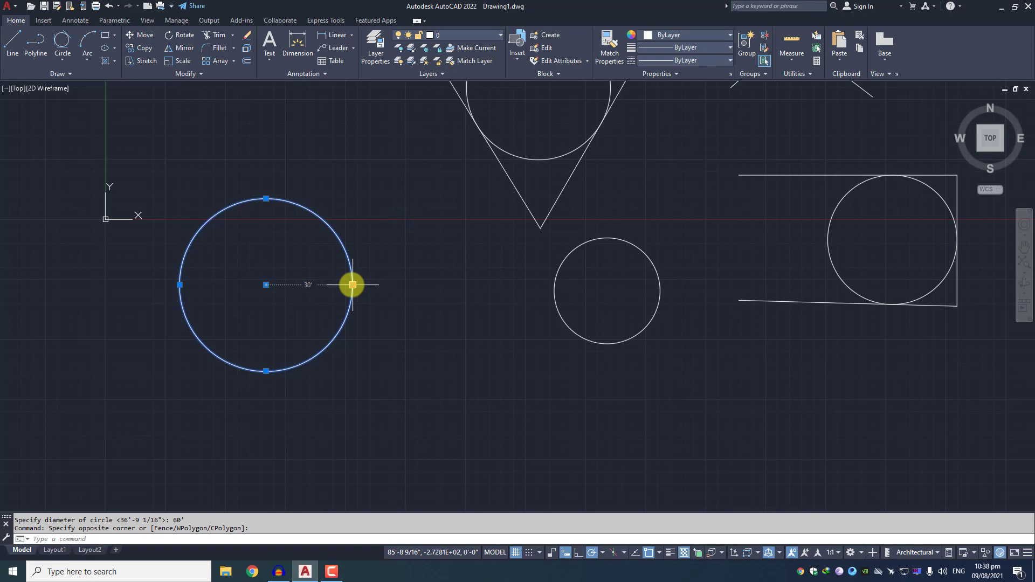
pyautogui.press('Escape')
pyautogui.middleClick(431, 262)
pyautogui.middleClick(431, 262)
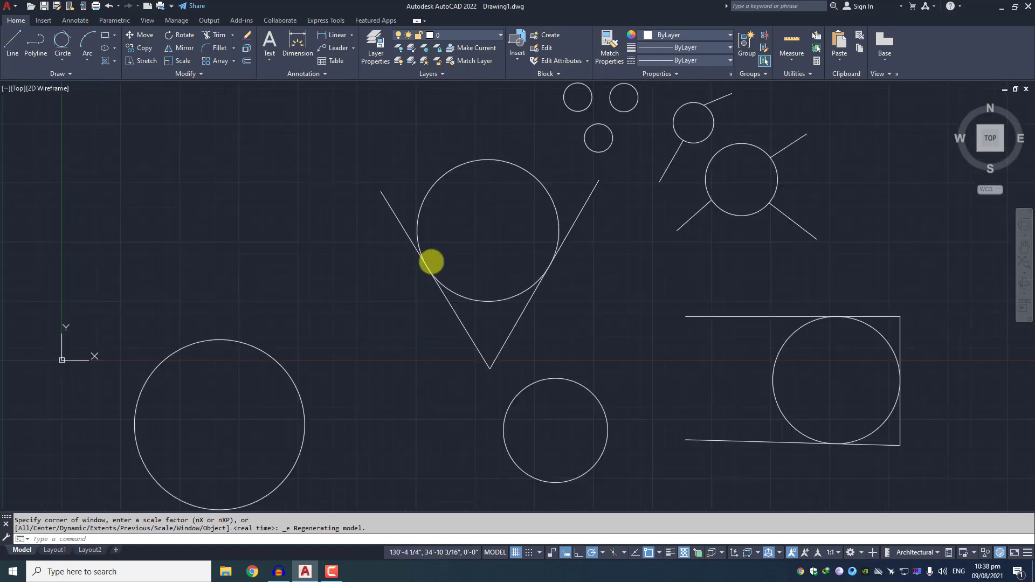